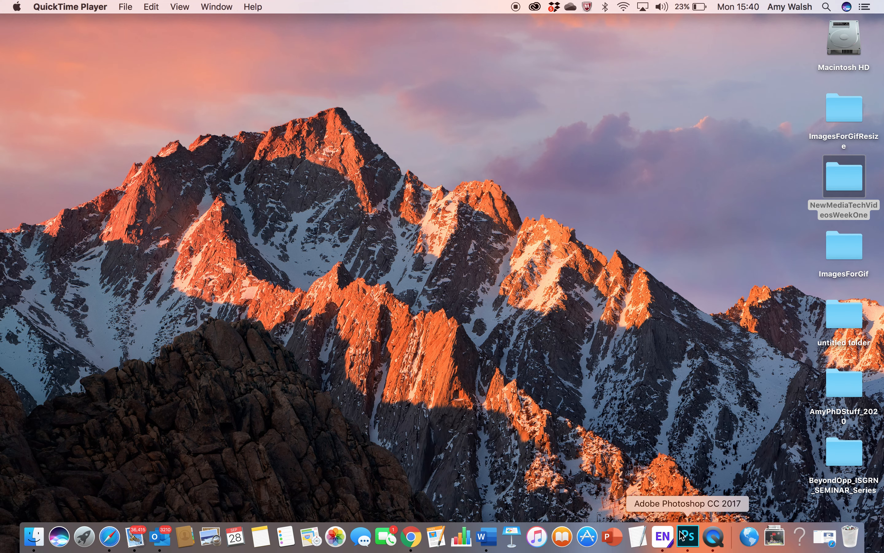
# - Switch to Adobe Photoshop CC 2017 and start the Load Files into Stack script
pyautogui.click(688, 547)
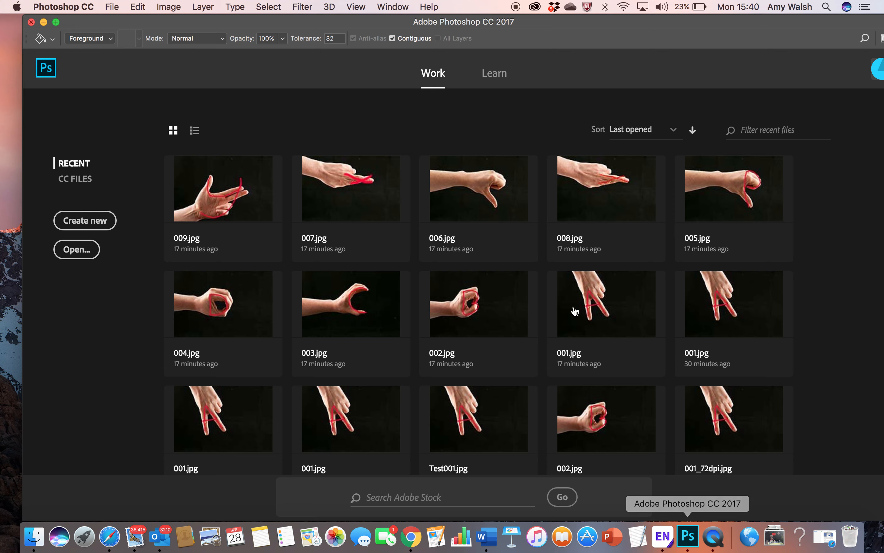
pyautogui.click(110, 6)
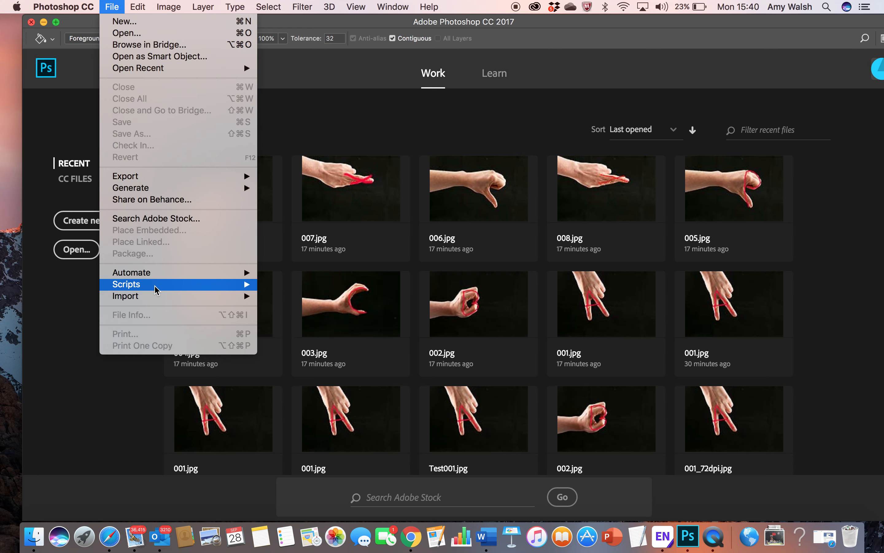
pyautogui.moveTo(156, 290)
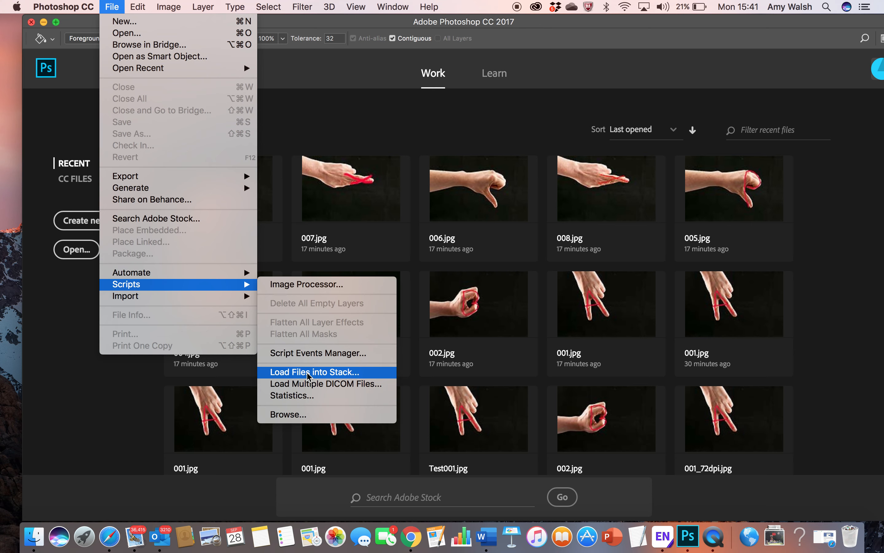
pyautogui.click(307, 372)
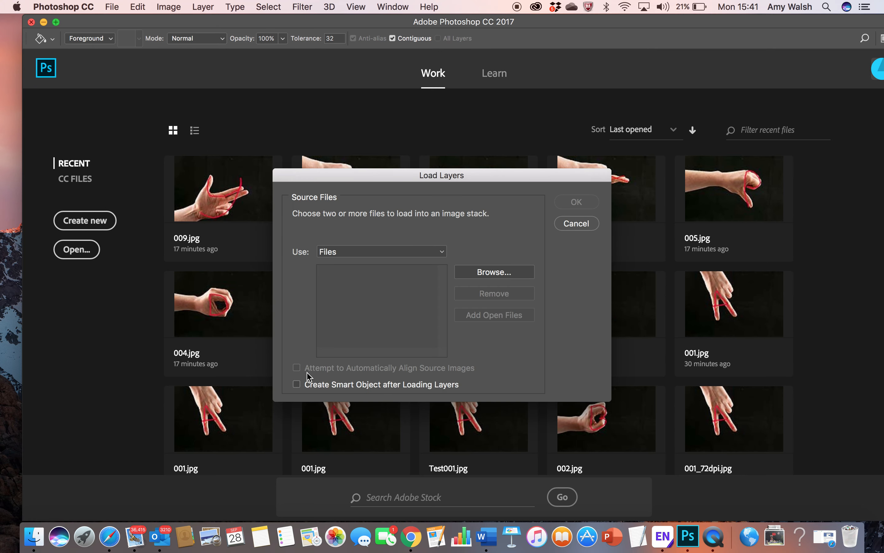
# - Set the source to Folder, choose ImagesForGifResize on the Desktop, and load all its images as layers
pyautogui.click(442, 252)
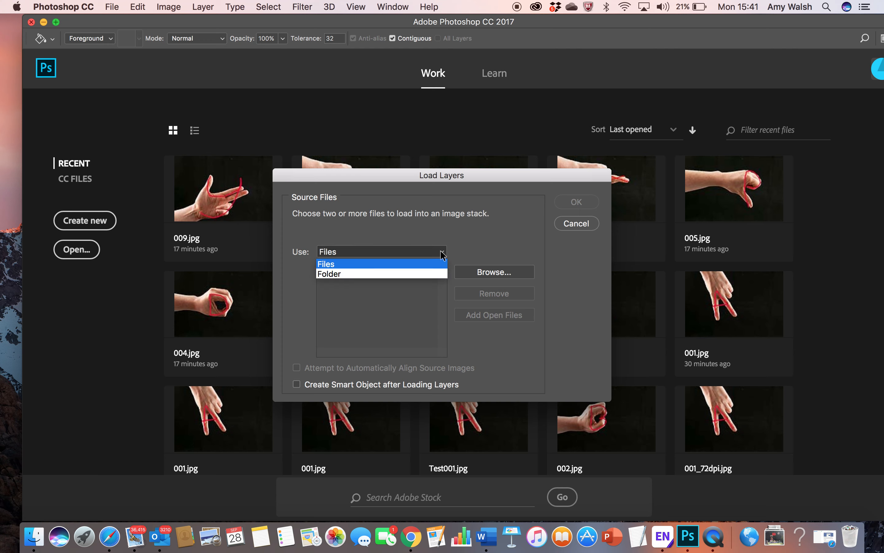
pyautogui.click(431, 272)
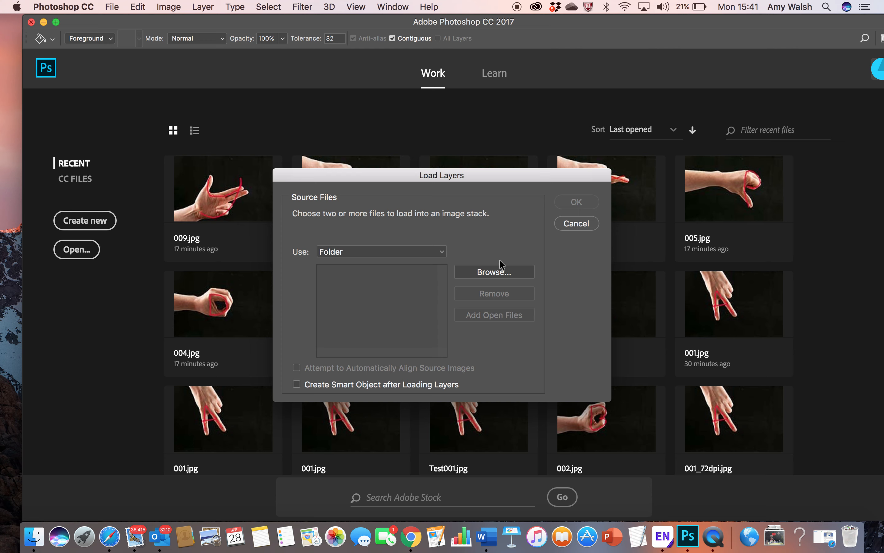
pyautogui.click(494, 273)
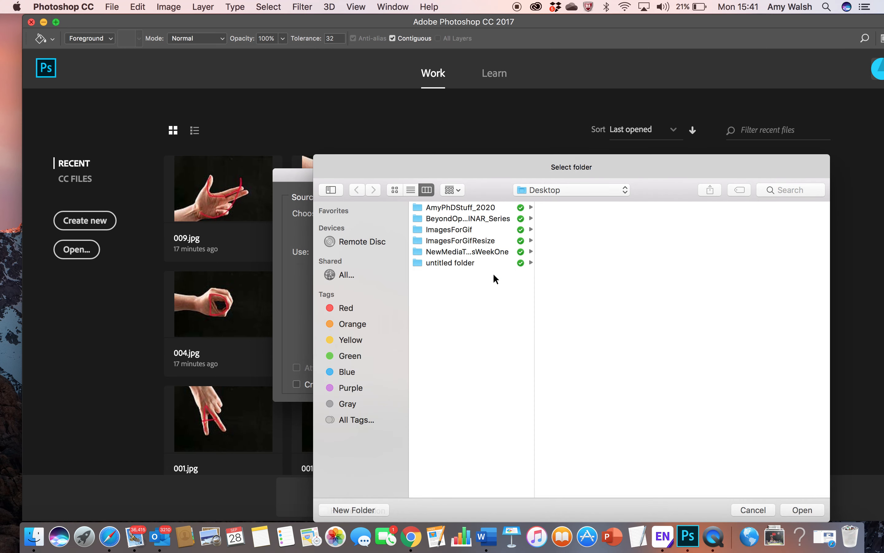
pyautogui.click(456, 241)
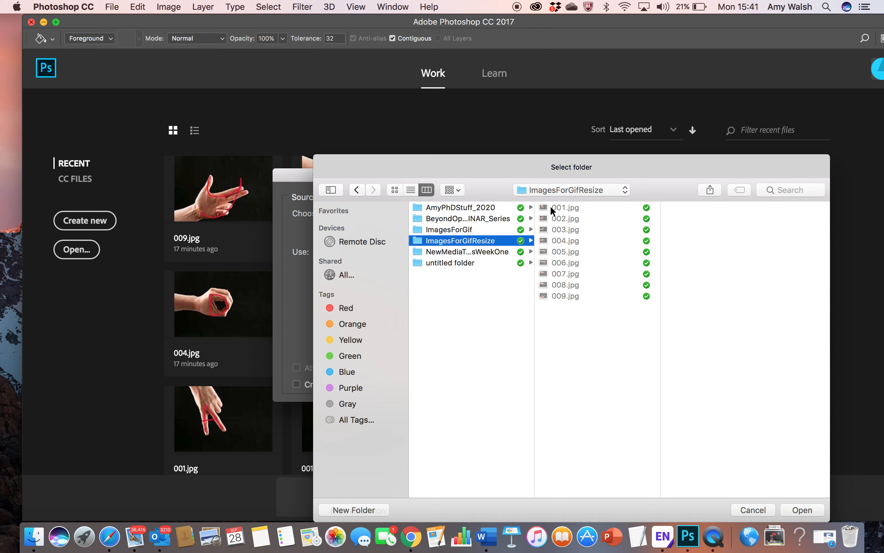
pyautogui.click(803, 510)
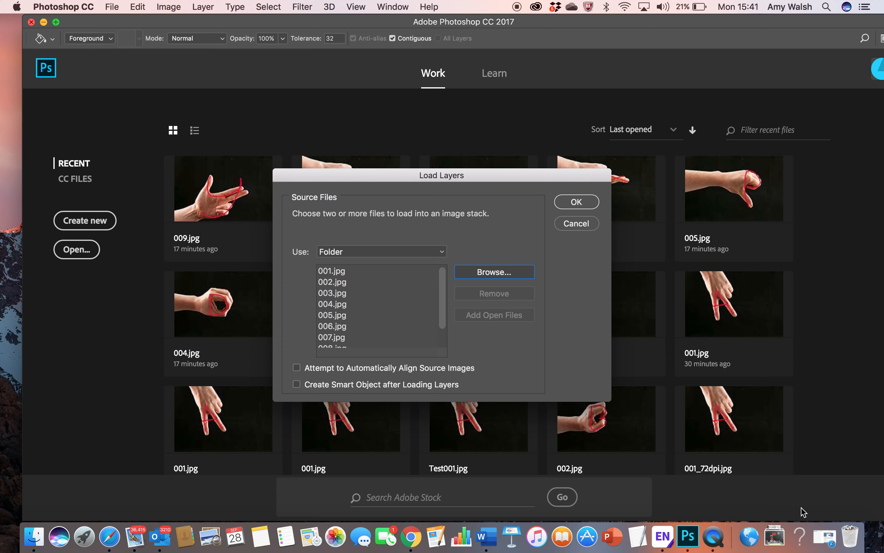
pyautogui.click(569, 202)
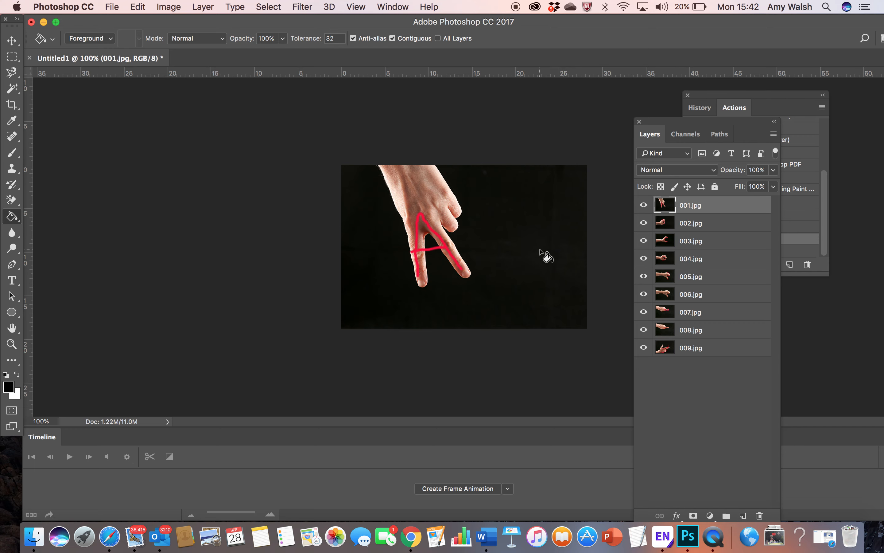
# - Move the Layers panel clear of the Timeline and hide layers 001.jpg to 008.jpg one by one to view each image
pyautogui.moveTo(688, 123); pyautogui.dragTo(737, 88)
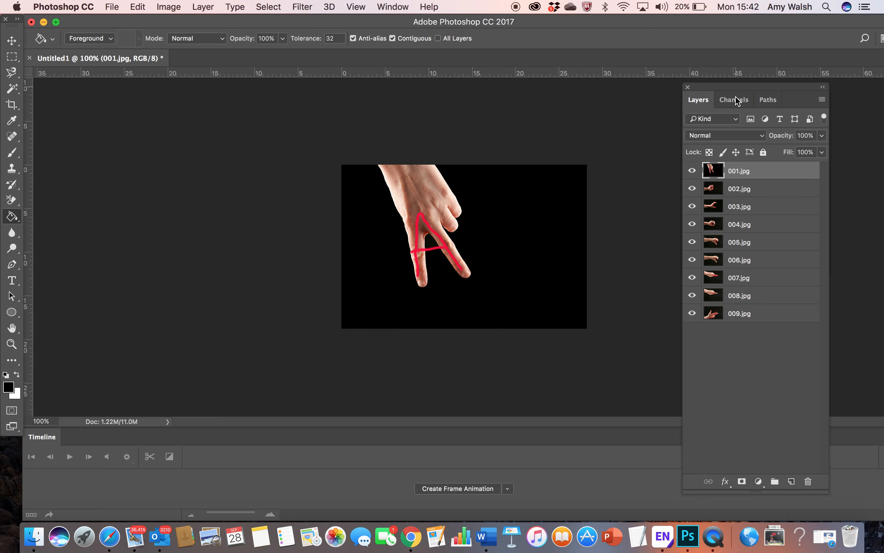
pyautogui.click(693, 171)
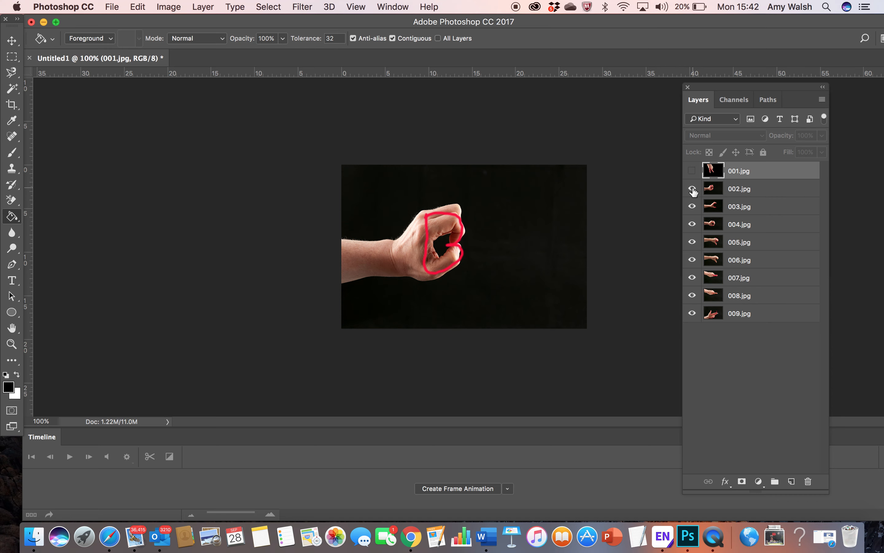
pyautogui.click(692, 171)
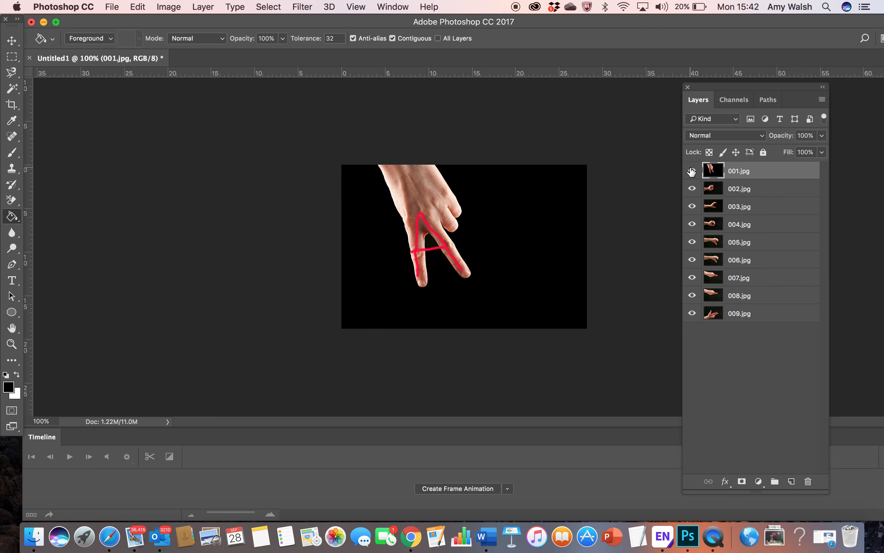
pyautogui.click(692, 170)
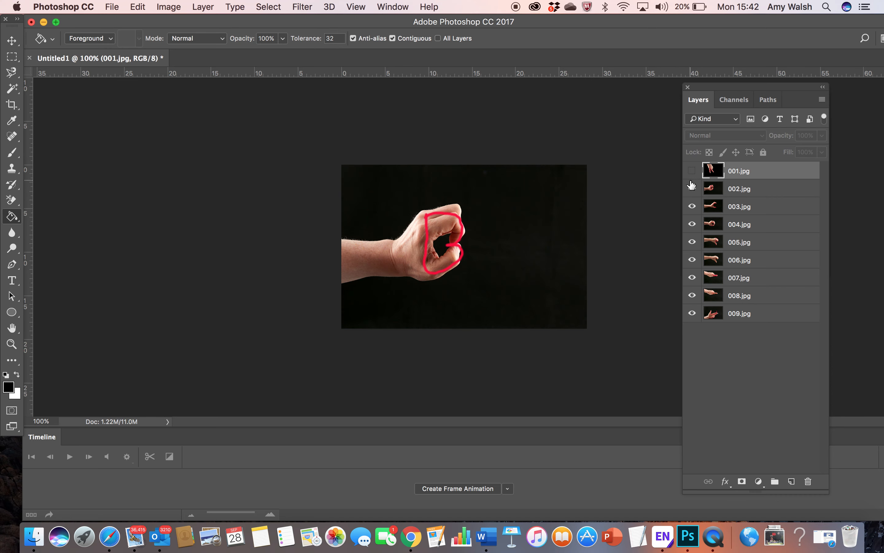
pyautogui.click(691, 189)
pyautogui.click(690, 208)
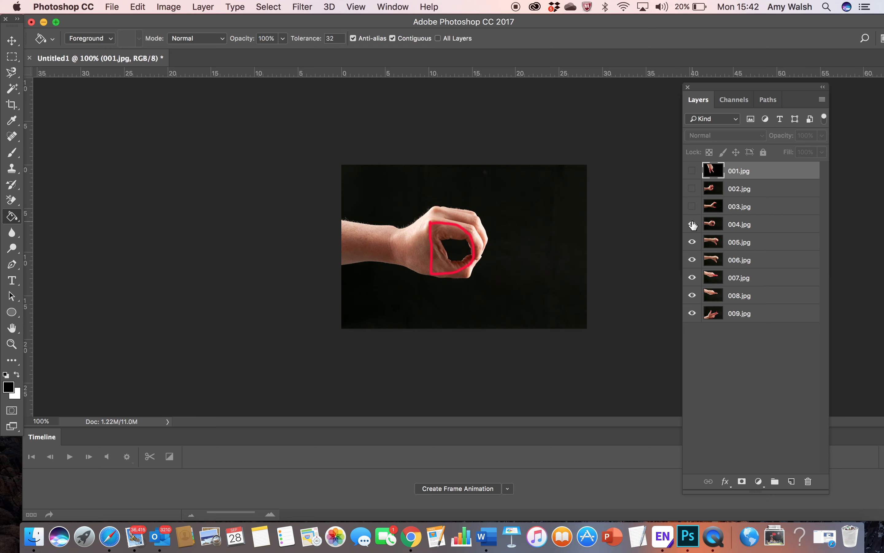
pyautogui.click(692, 225)
pyautogui.click(692, 242)
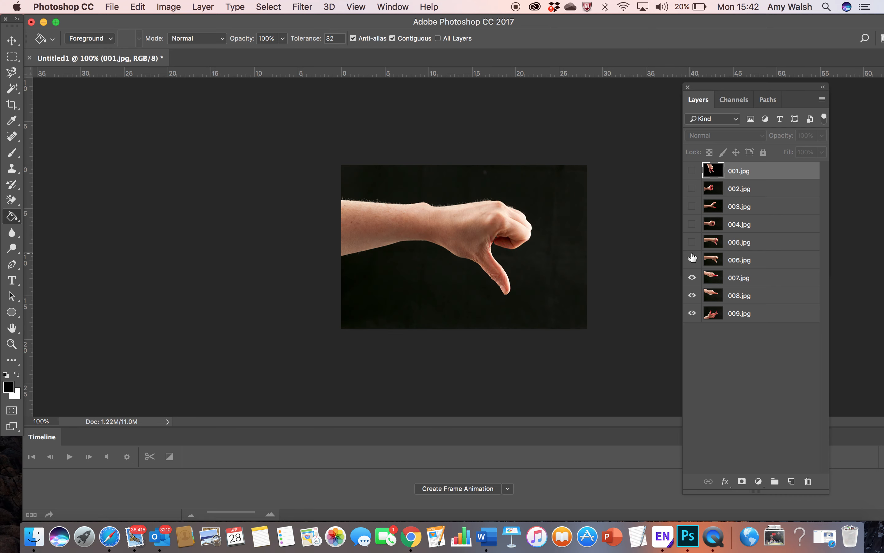
pyautogui.click(692, 259)
pyautogui.click(692, 278)
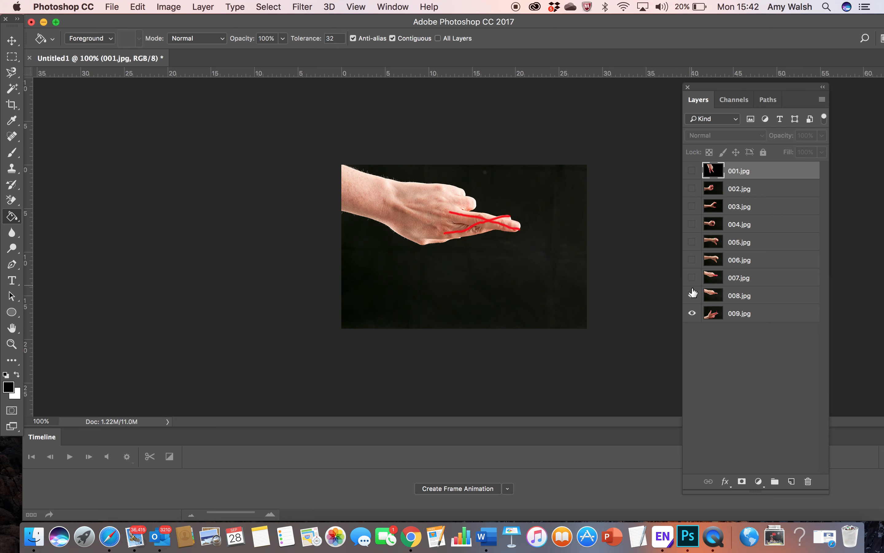
pyautogui.click(692, 296)
pyautogui.click(692, 313)
pyautogui.click(692, 314)
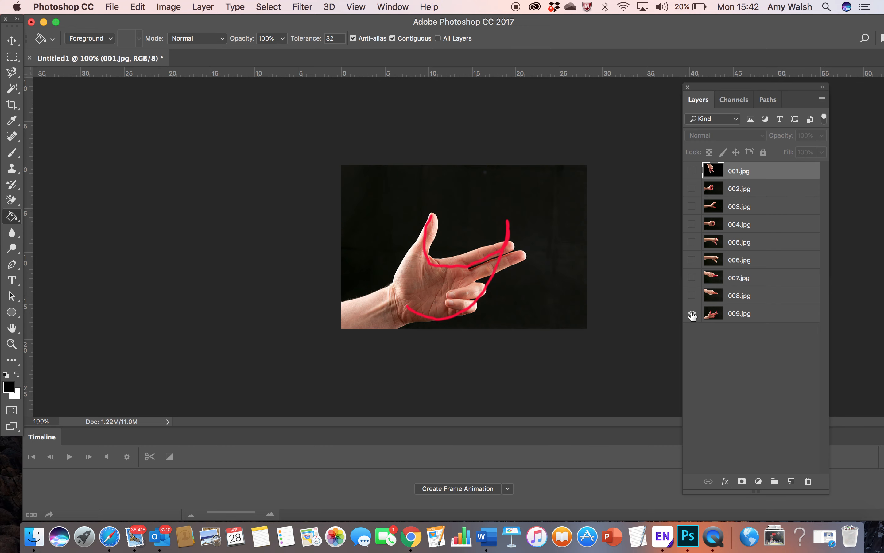
# - Show layers 008.jpg up to 001.jpg again one by one, checking each image on the canvas
pyautogui.click(692, 295)
pyautogui.click(692, 278)
pyautogui.click(692, 259)
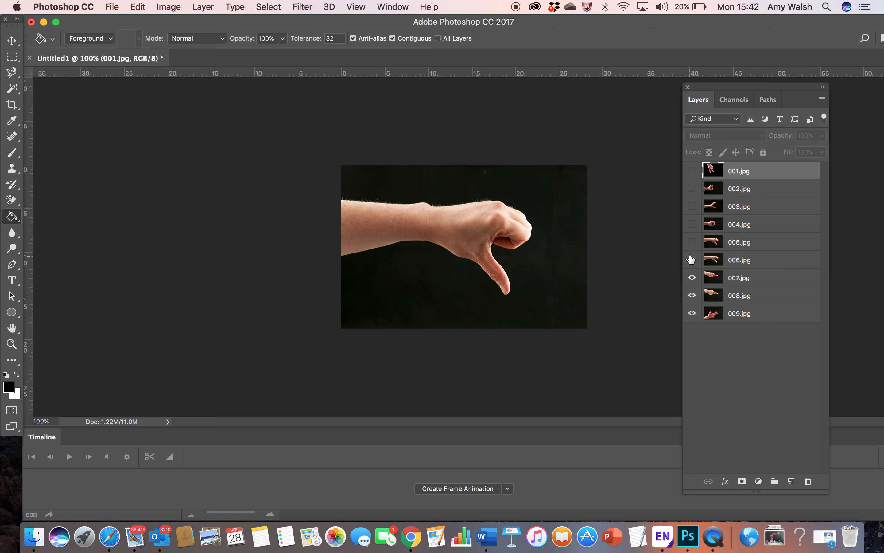
pyautogui.click(692, 242)
pyautogui.click(692, 224)
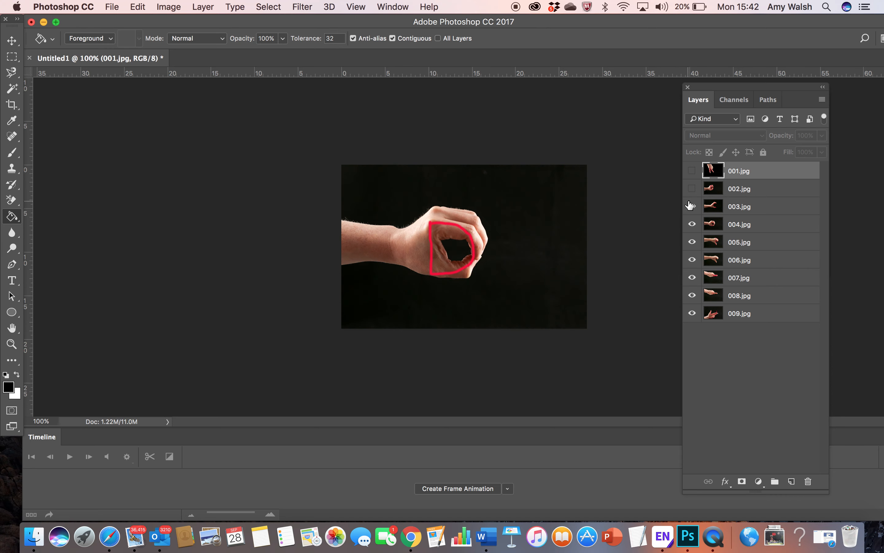
pyautogui.click(692, 206)
pyautogui.click(692, 188)
pyautogui.click(692, 171)
pyautogui.click(692, 171)
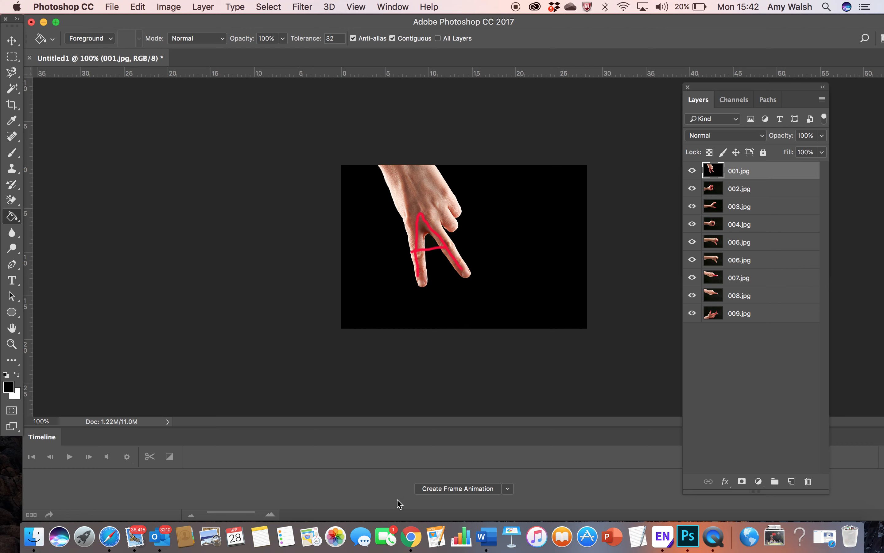
# - Create a frame animation that loops 3 times and give the first frame a 0.2-second delay
pyautogui.click(440, 492)
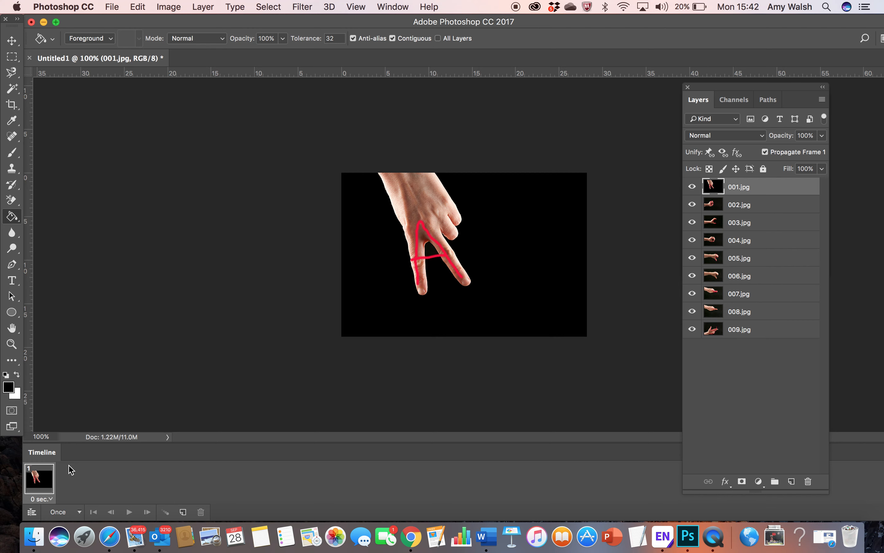
pyautogui.click(77, 511)
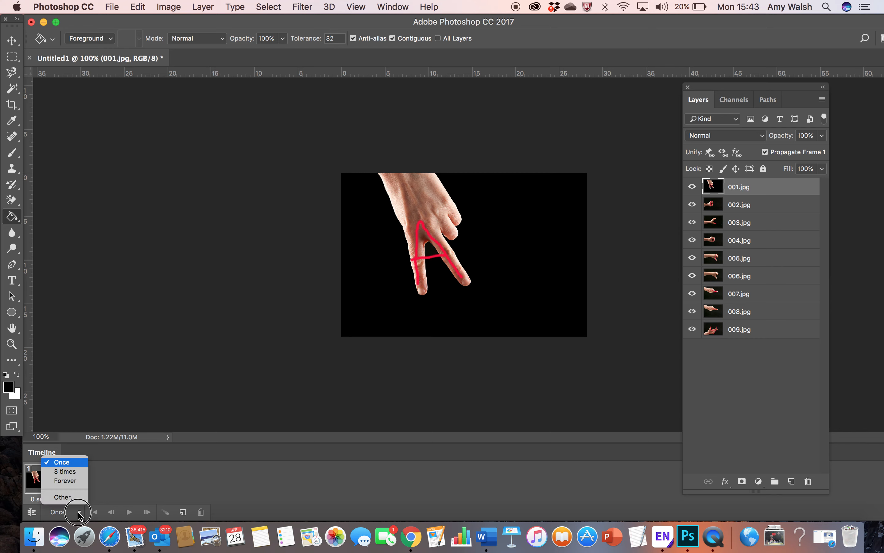
pyautogui.click(65, 471)
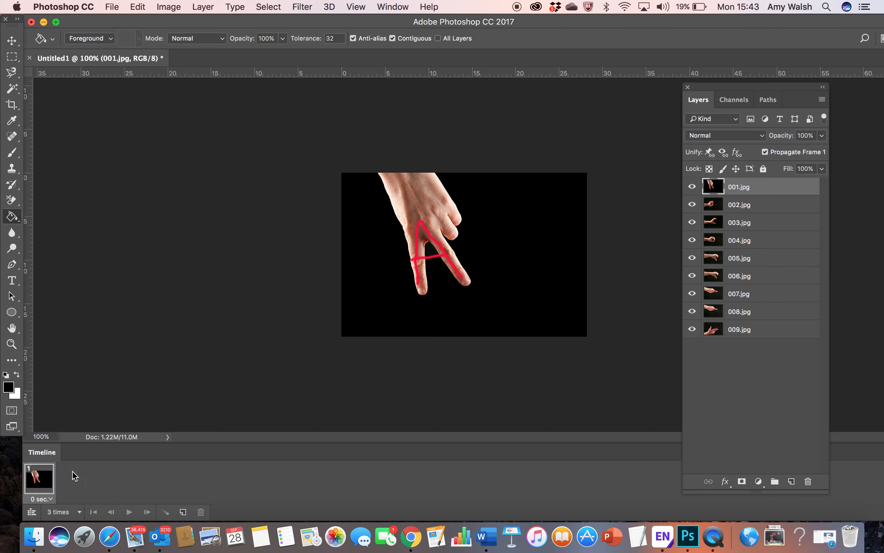
pyautogui.click(52, 499)
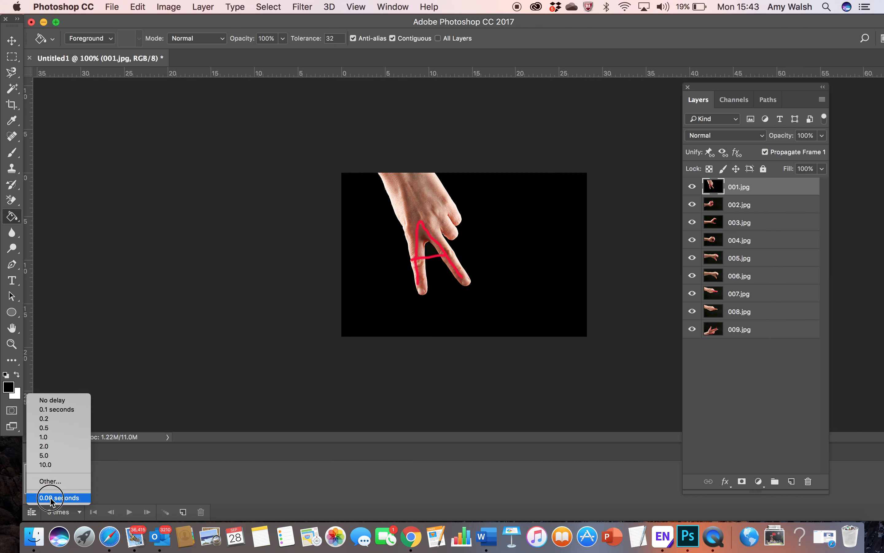
pyautogui.click(57, 419)
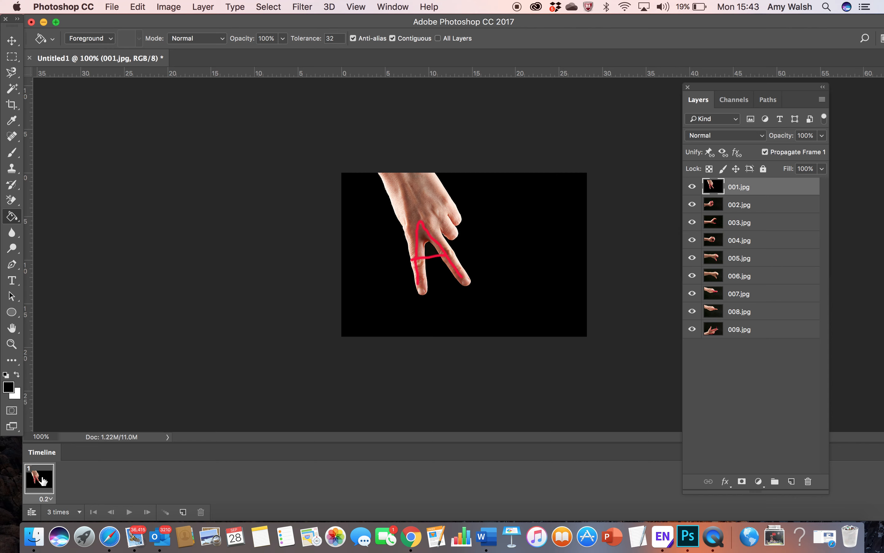
# - Add a second frame with layer 001.jpg hidden and compare it with the first frame
pyautogui.click(181, 512)
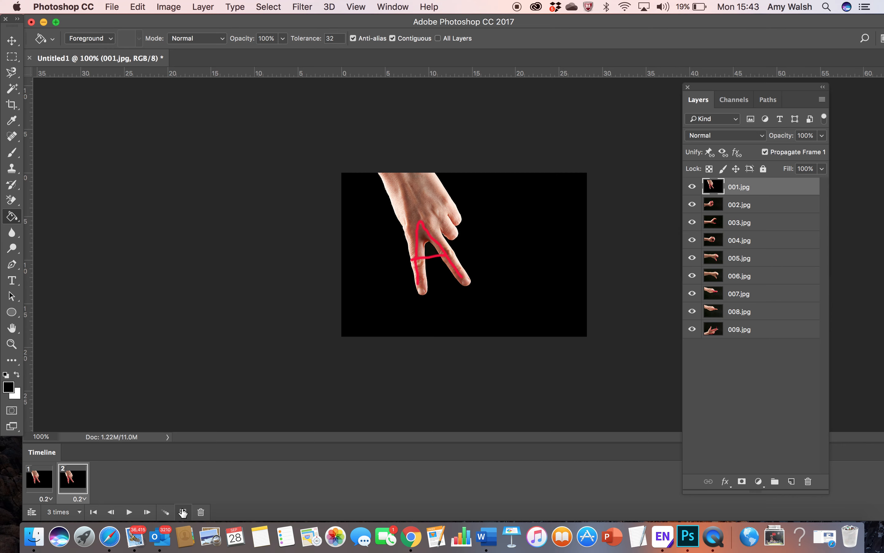
pyautogui.click(692, 187)
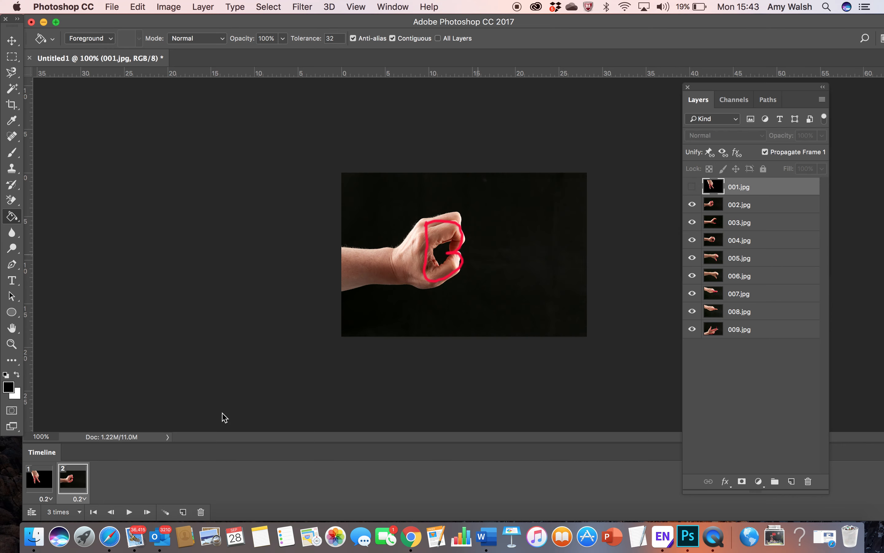
pyautogui.click(30, 486)
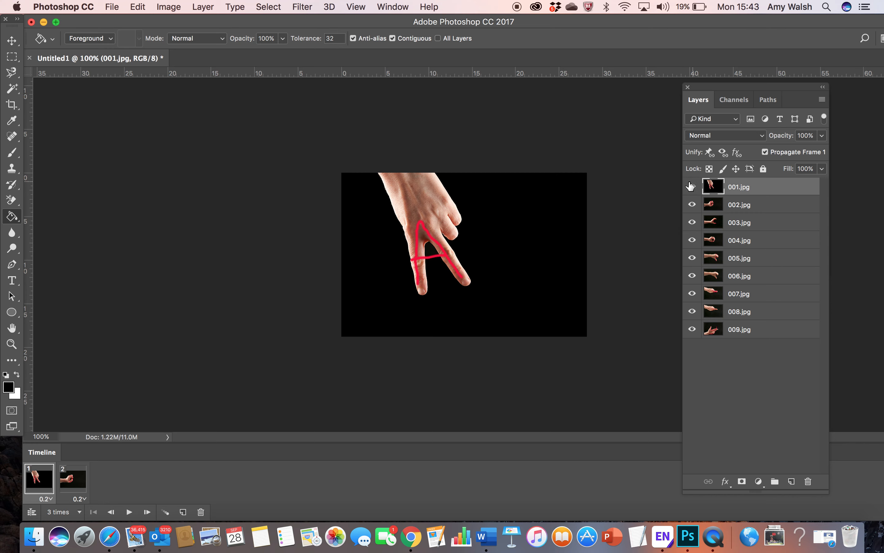
pyautogui.click(70, 483)
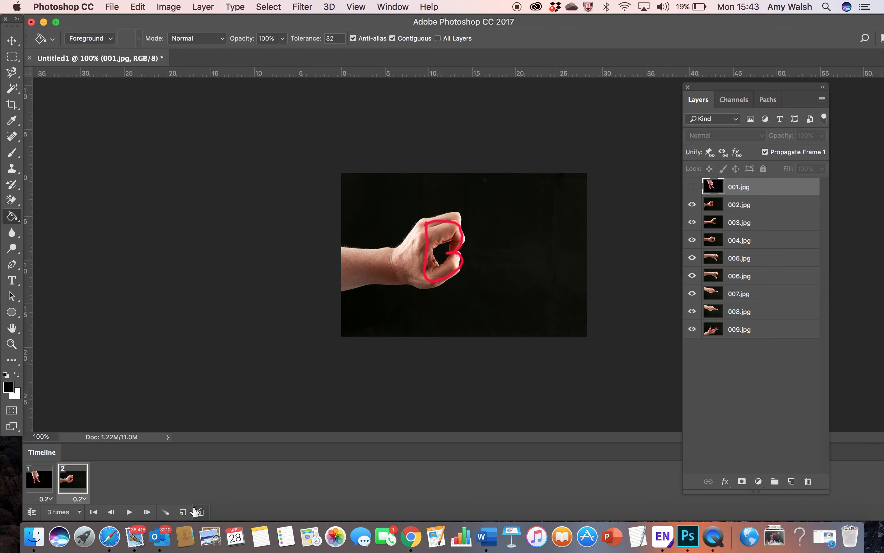
# - Add frames 3, 4 and 5, additionally hiding 002.jpg, 003.jpg and 004.jpg in turn so each frame shows the next image
pyautogui.click(183, 512)
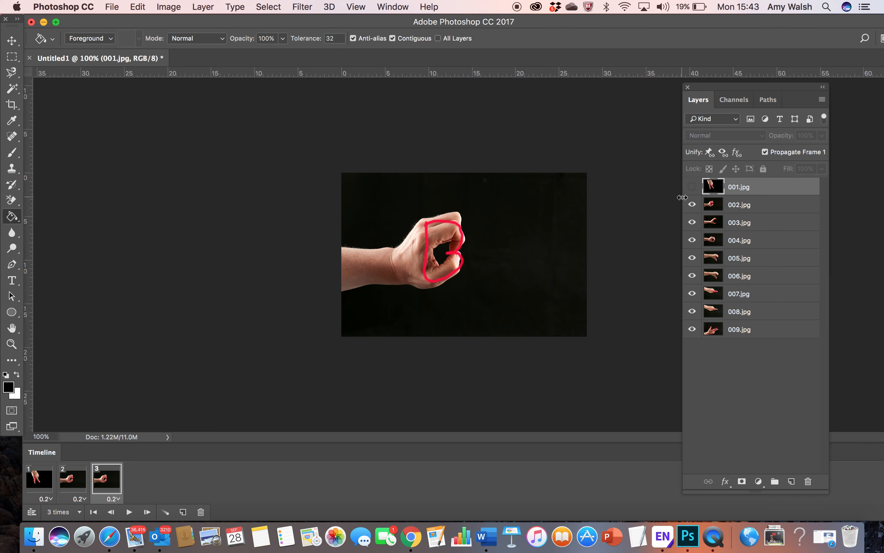
pyautogui.click(692, 204)
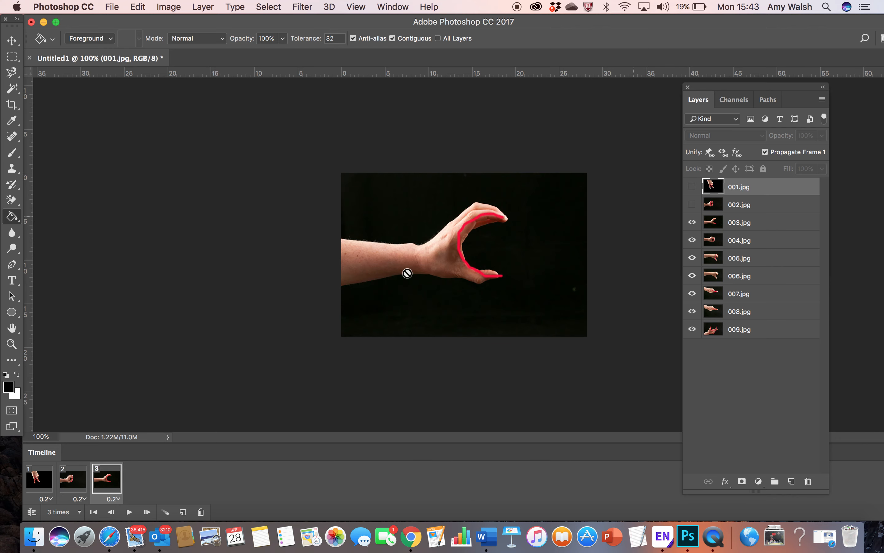
pyautogui.click(182, 511)
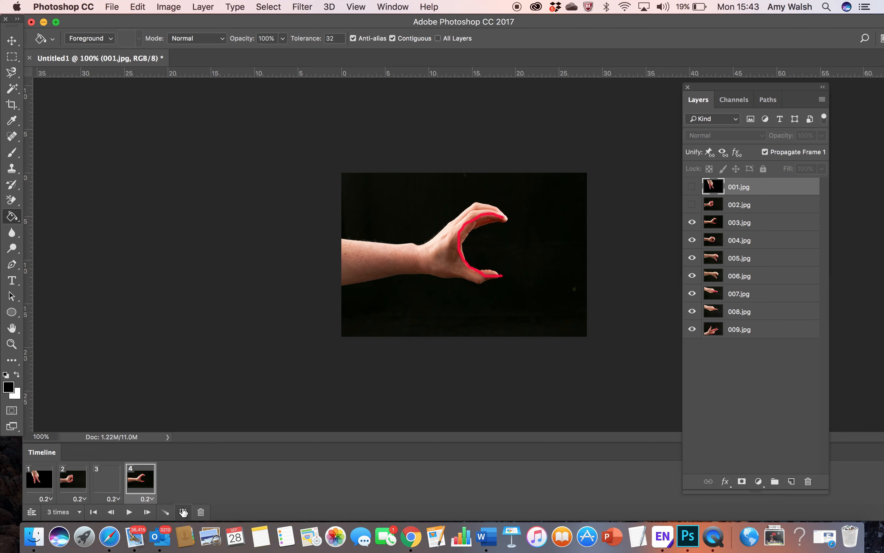
pyautogui.click(692, 222)
pyautogui.click(182, 512)
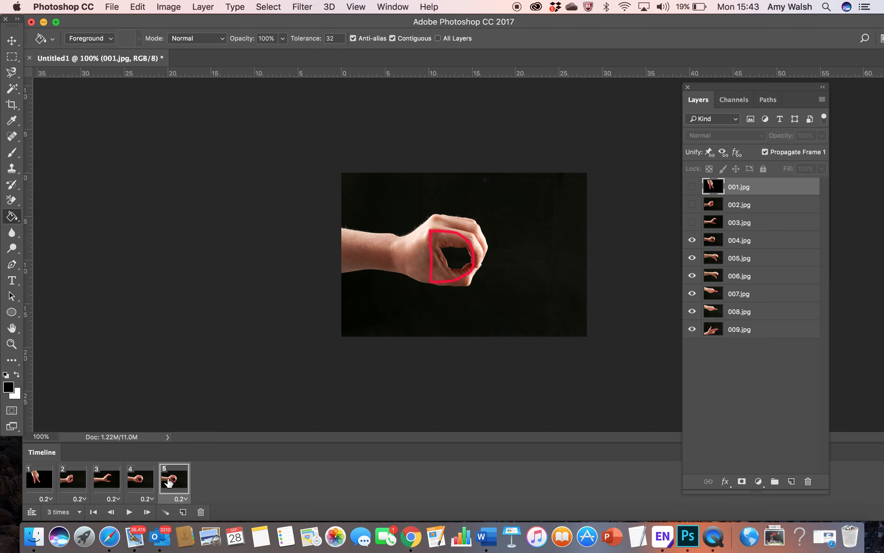
pyautogui.click(693, 239)
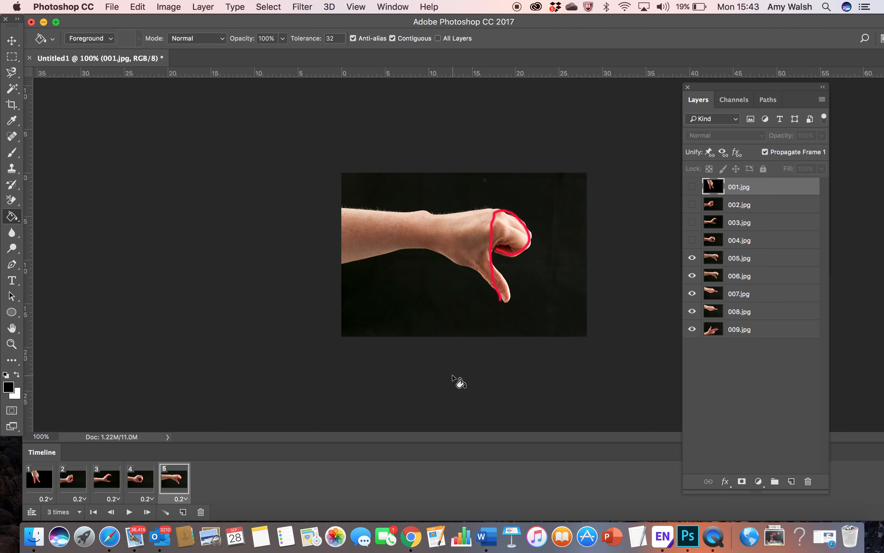
# - Add frames 6, 7, 8 and 9, additionally hiding 005.jpg, 006.jpg, 007.jpg and 008.jpg in turn so each frame shows the next image
pyautogui.click(182, 511)
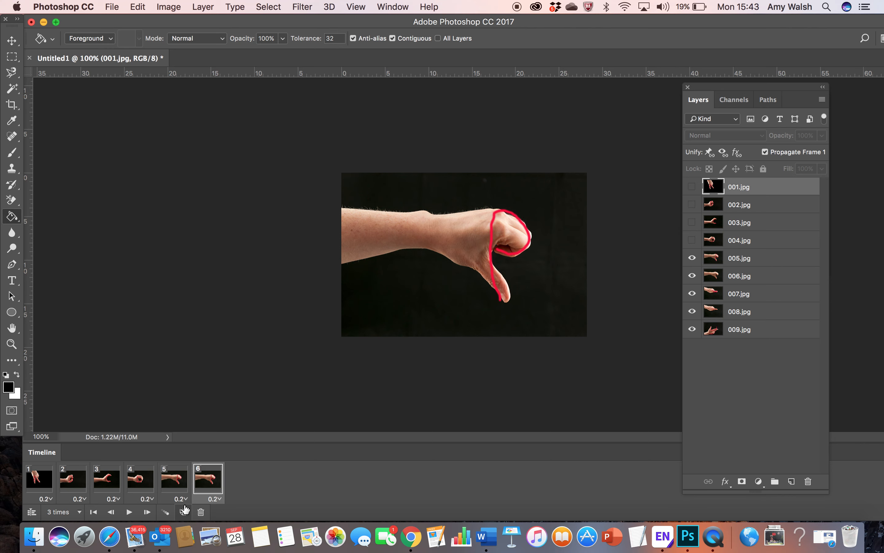
pyautogui.click(693, 258)
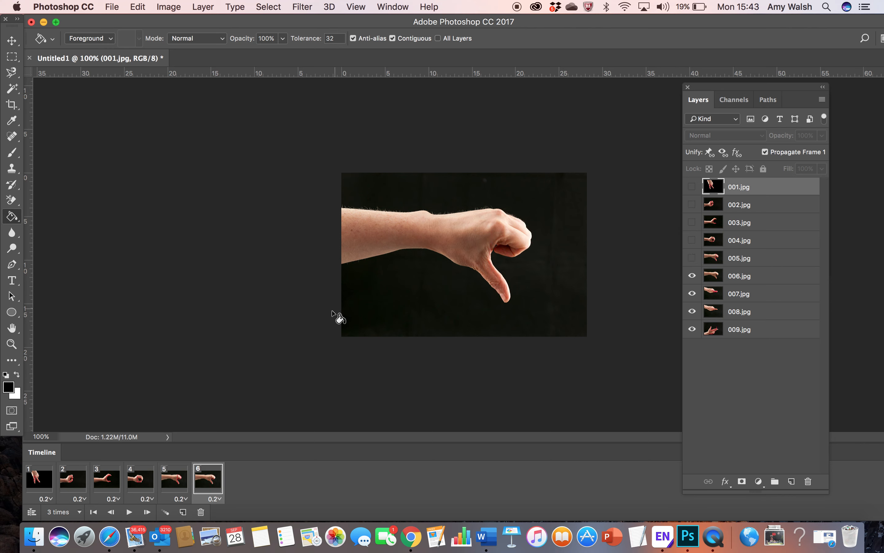
pyautogui.click(183, 512)
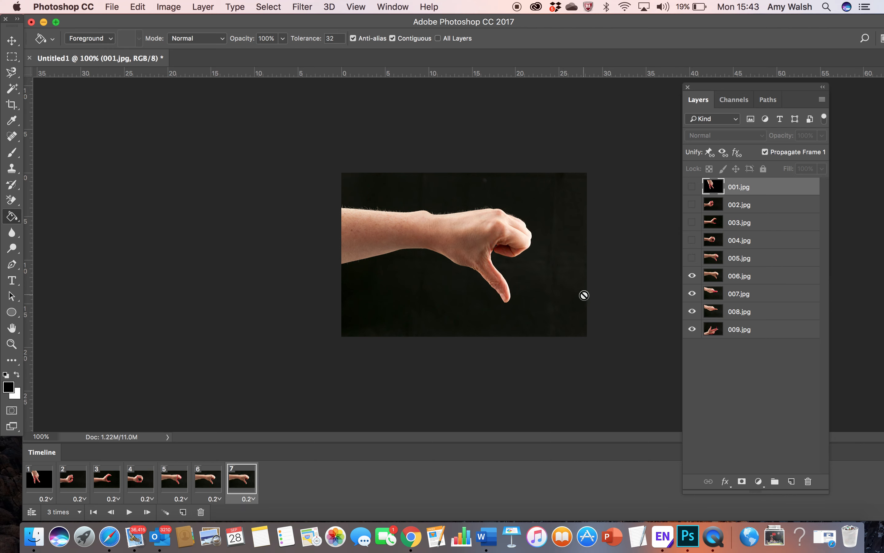
pyautogui.click(692, 276)
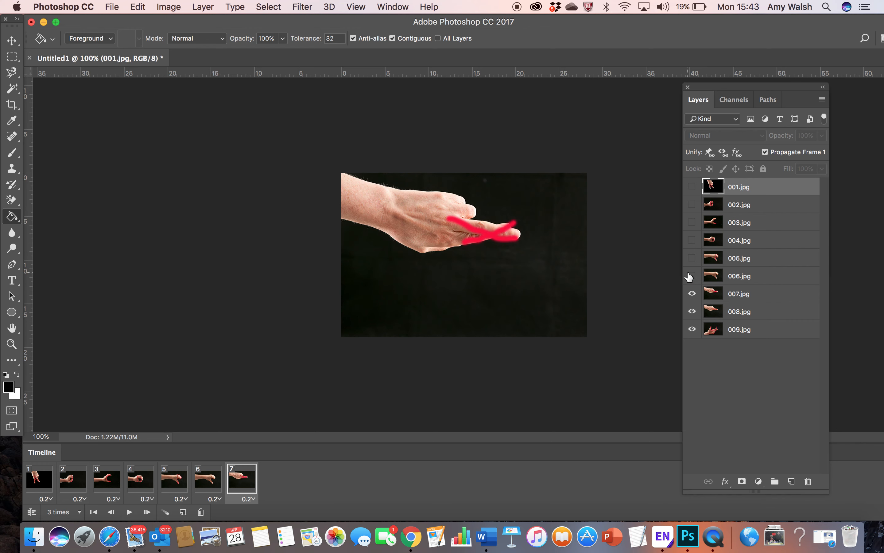
pyautogui.click(182, 512)
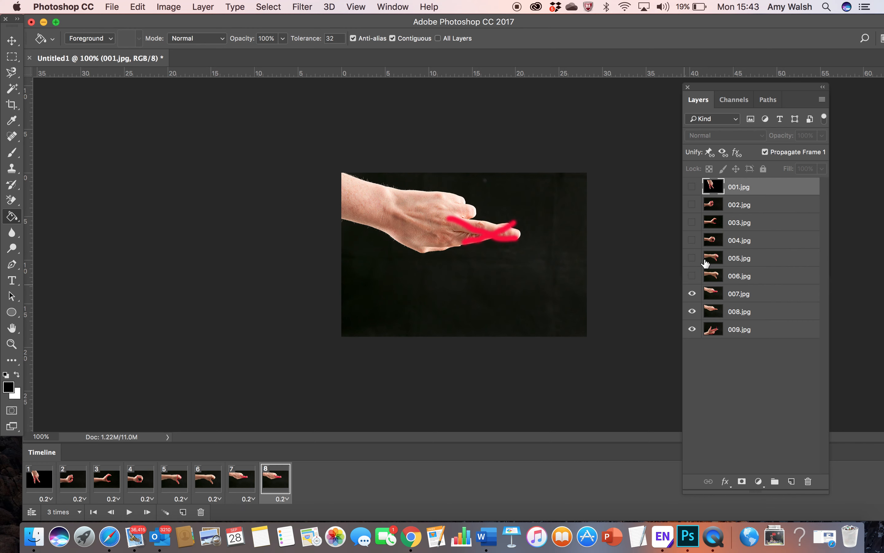
pyautogui.click(692, 293)
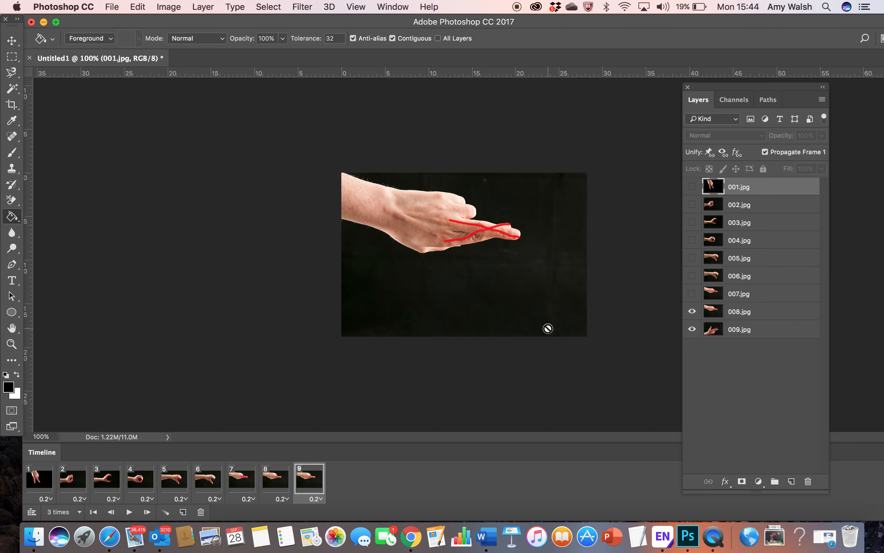
pyautogui.click(692, 311)
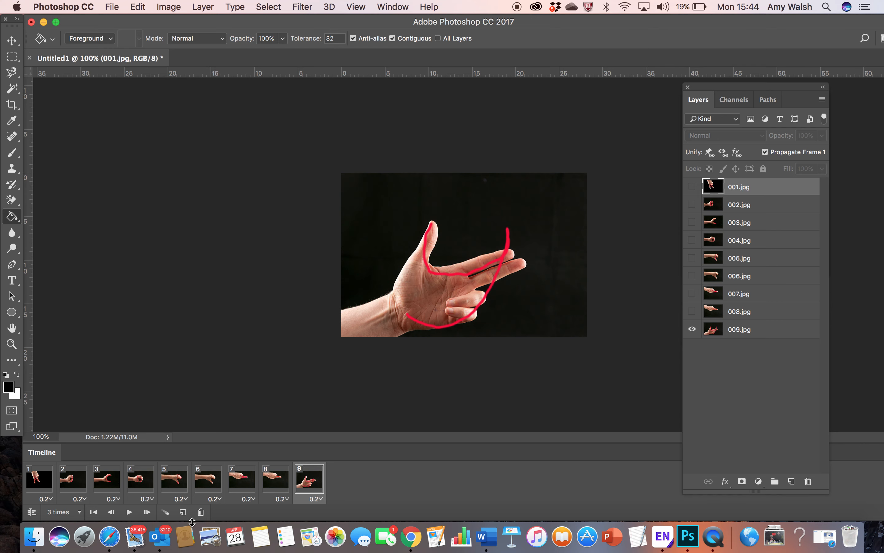
pyautogui.click(183, 512)
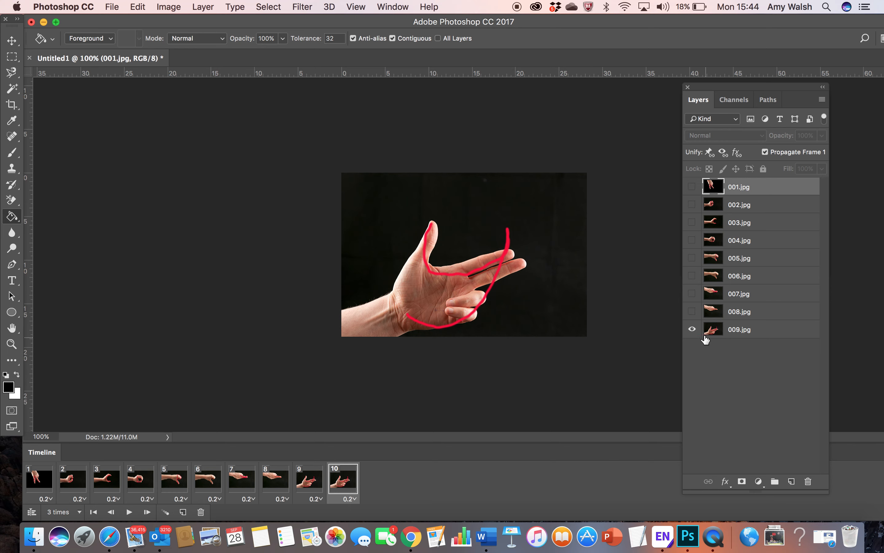
pyautogui.click(692, 329)
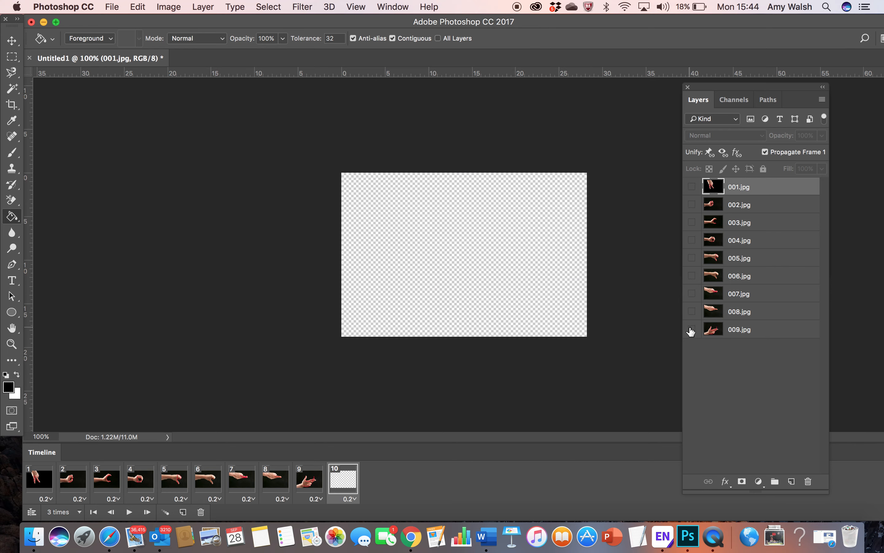
pyautogui.click(692, 330)
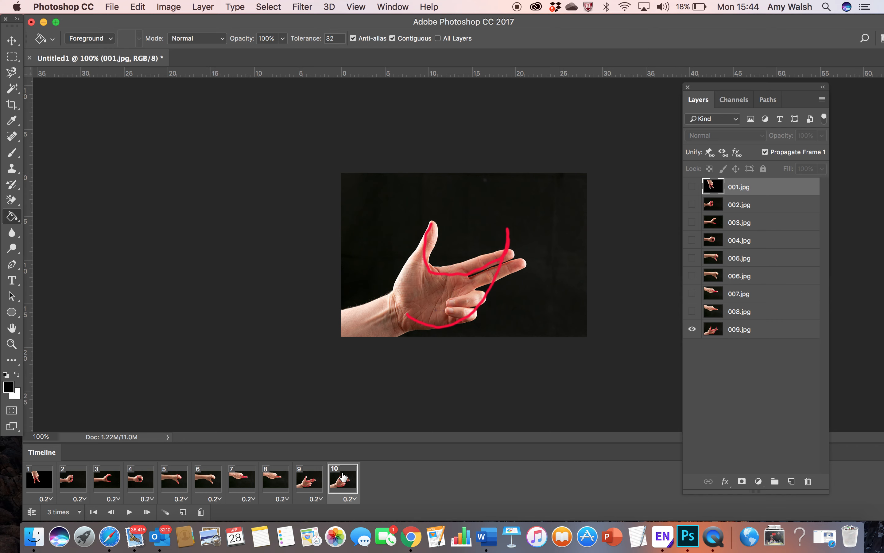
pyautogui.moveTo(343, 476); pyautogui.dragTo(200, 512)
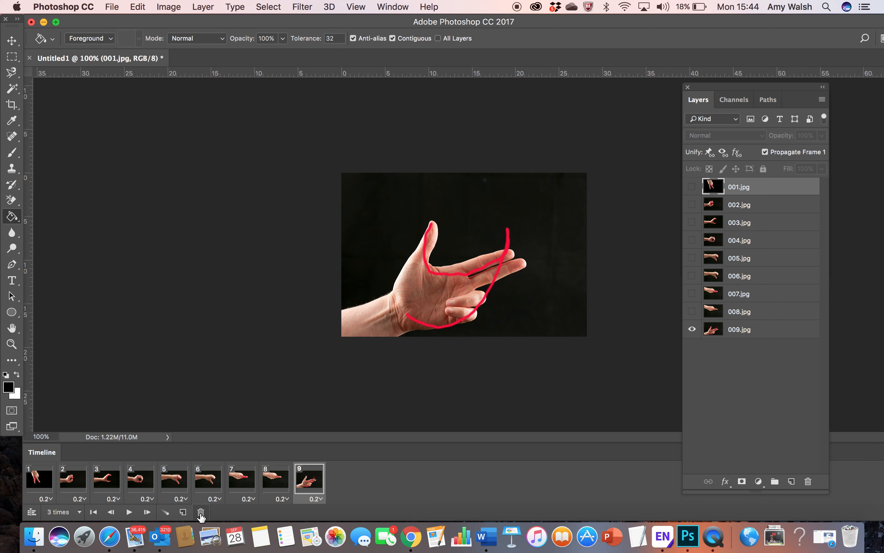
# - Preview the animation, set all nine frames to No delay and play it again
pyautogui.click(130, 513)
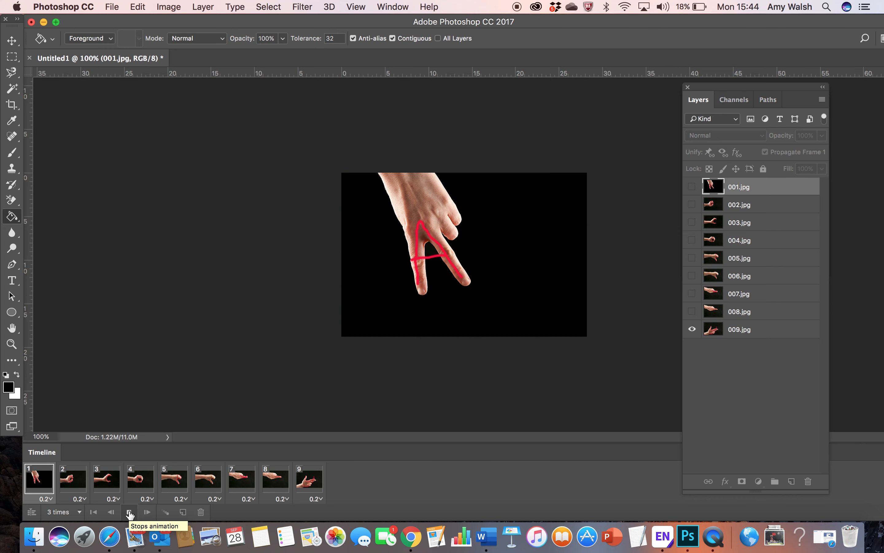
pyautogui.click(130, 513)
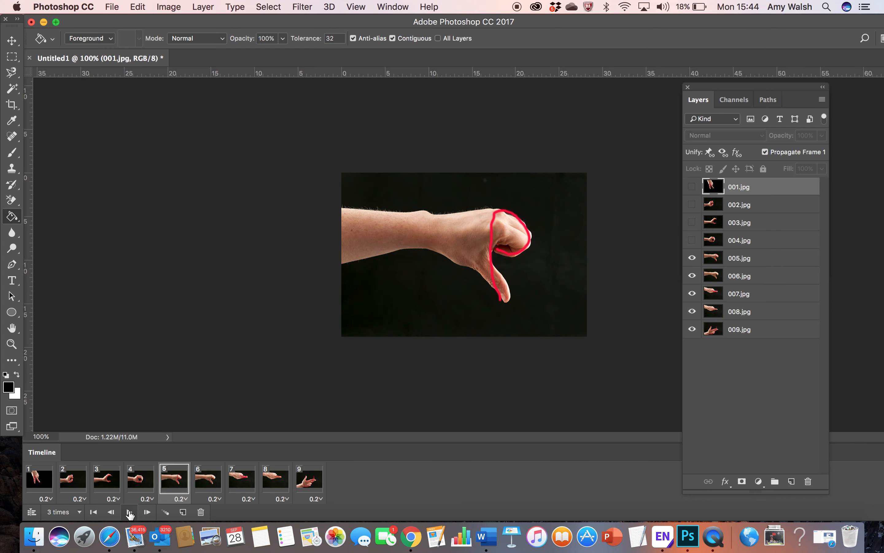
pyautogui.click(38, 486)
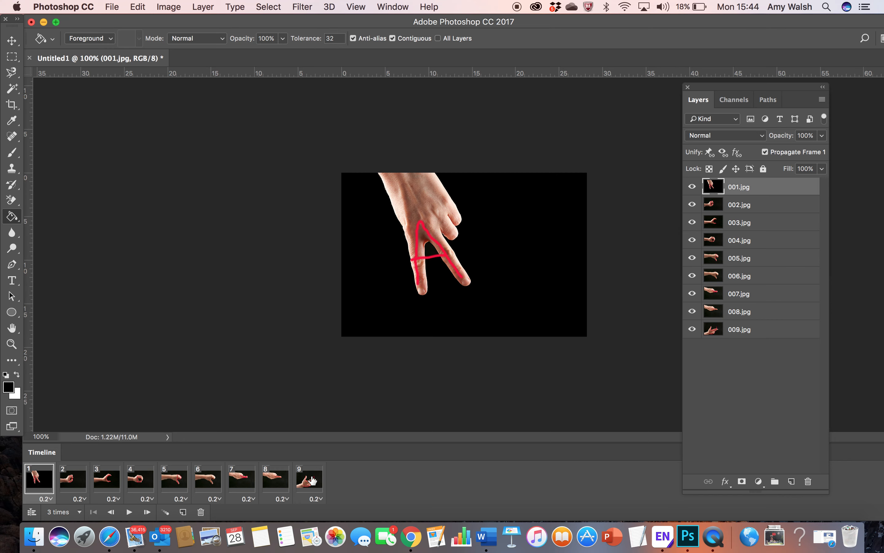
pyautogui.click(317, 499)
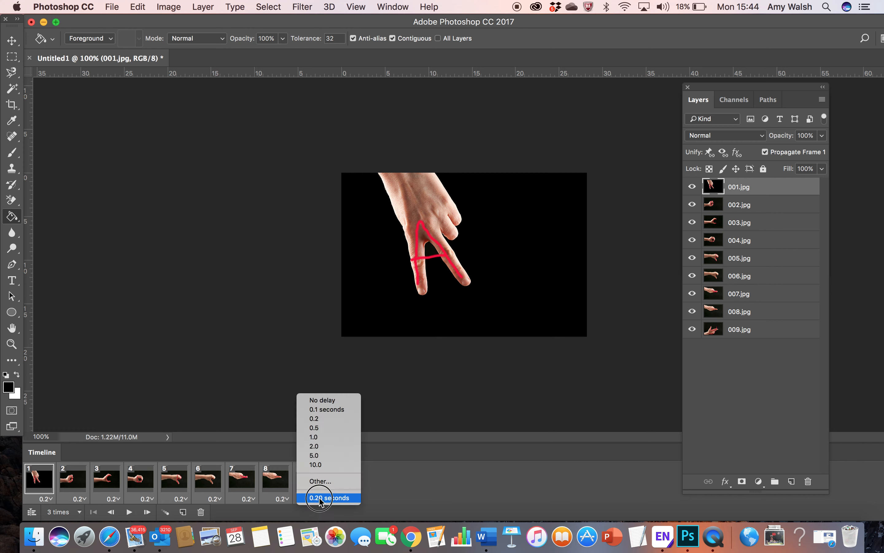
pyautogui.click(332, 402)
pyautogui.click(129, 511)
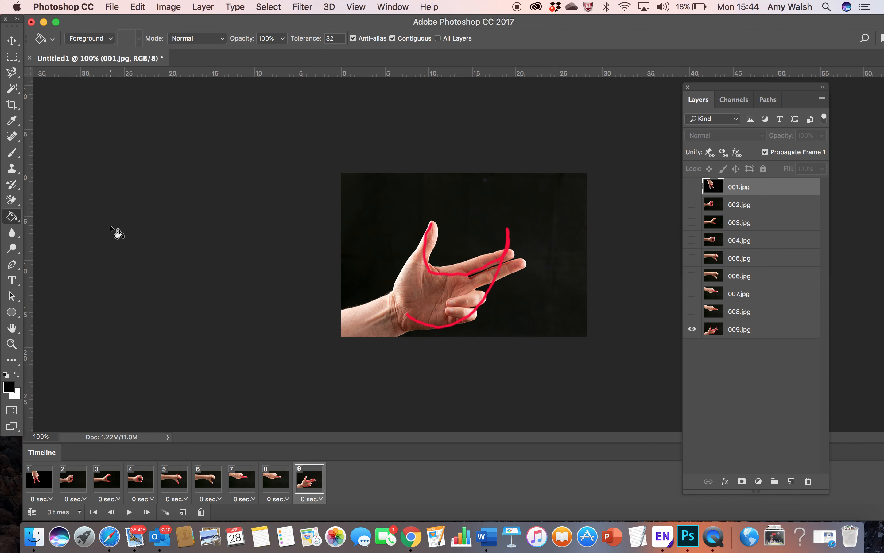
# - Open the animation in Save for Web (Legacy) and keep the GIF 64 No Dither preset
pyautogui.click(112, 7)
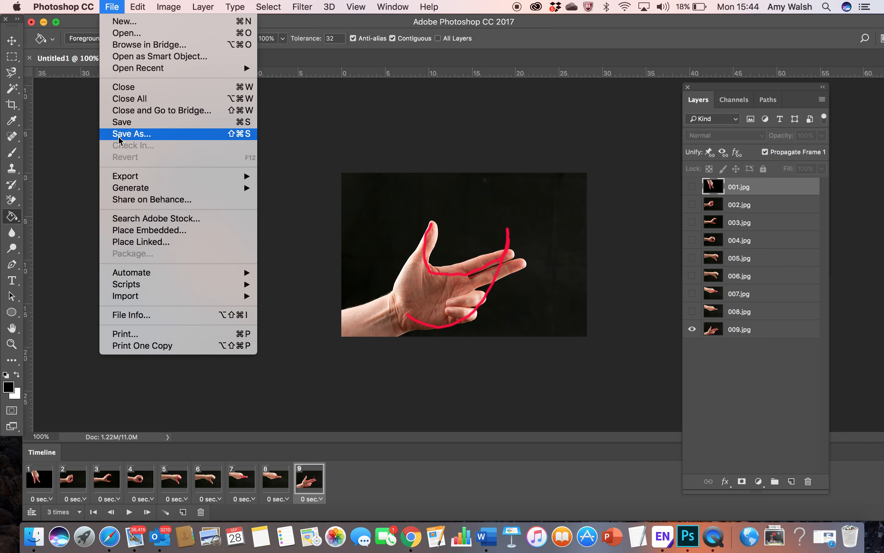
pyautogui.moveTo(128, 177)
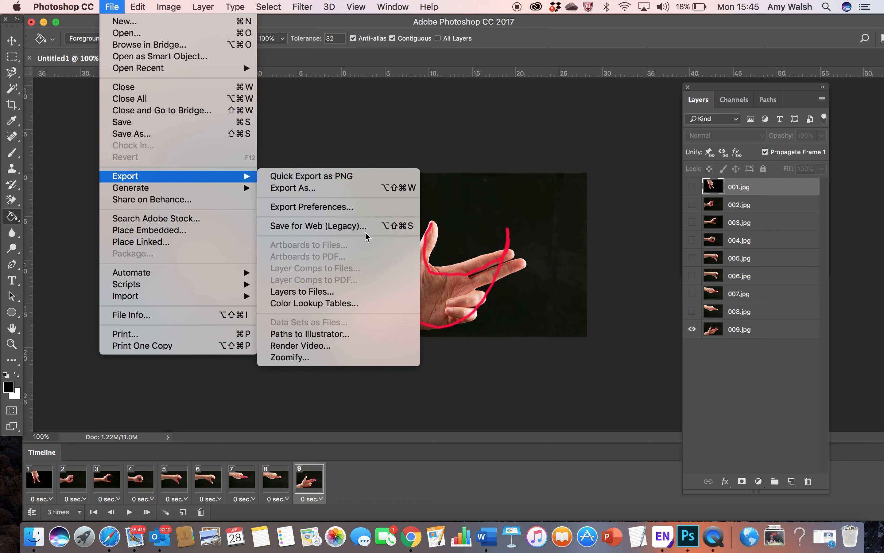
pyautogui.click(375, 229)
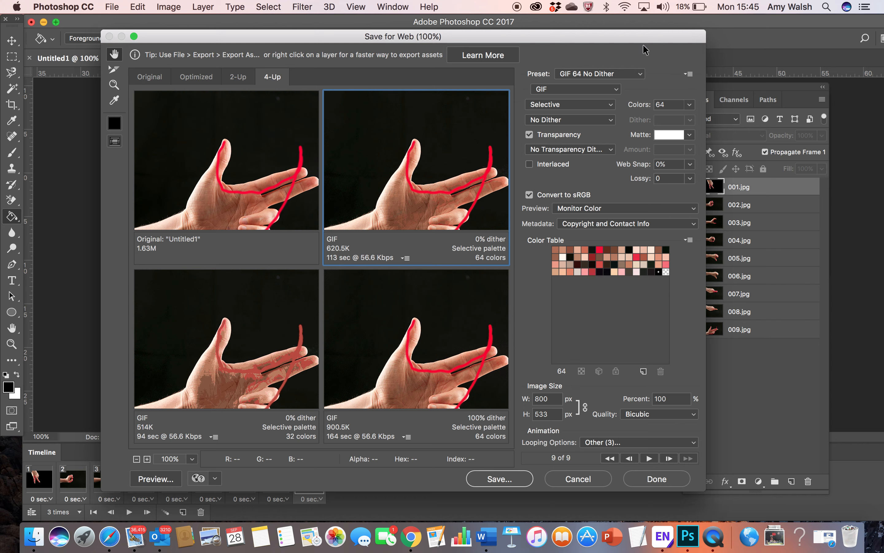
pyautogui.click(638, 75)
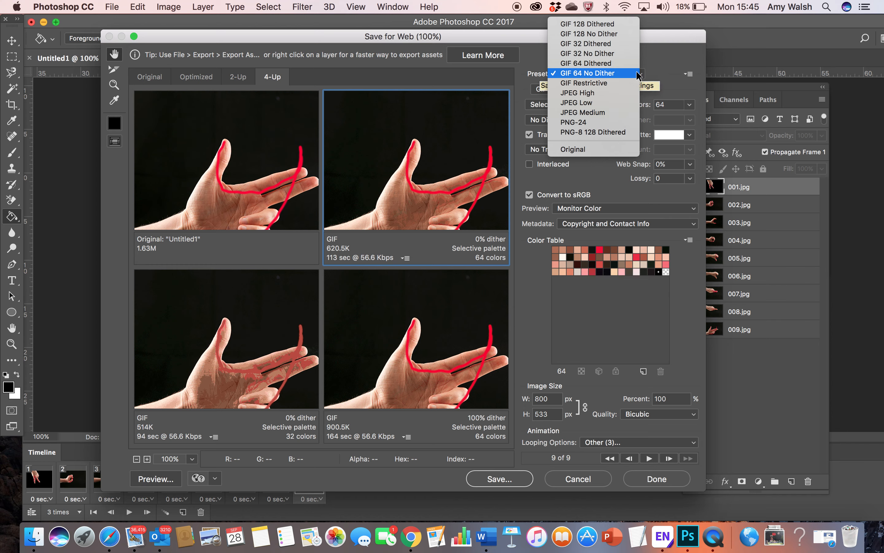
pyautogui.click(637, 74)
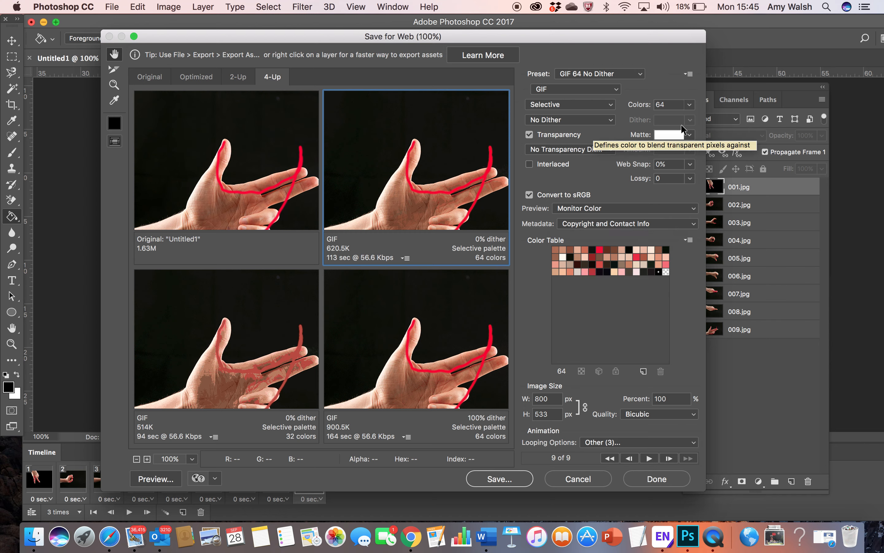
# - Compare the GIF preview and file size at 16, 4, 2, 256 and 32 colors, and return to 64 colors
pyautogui.click(689, 105)
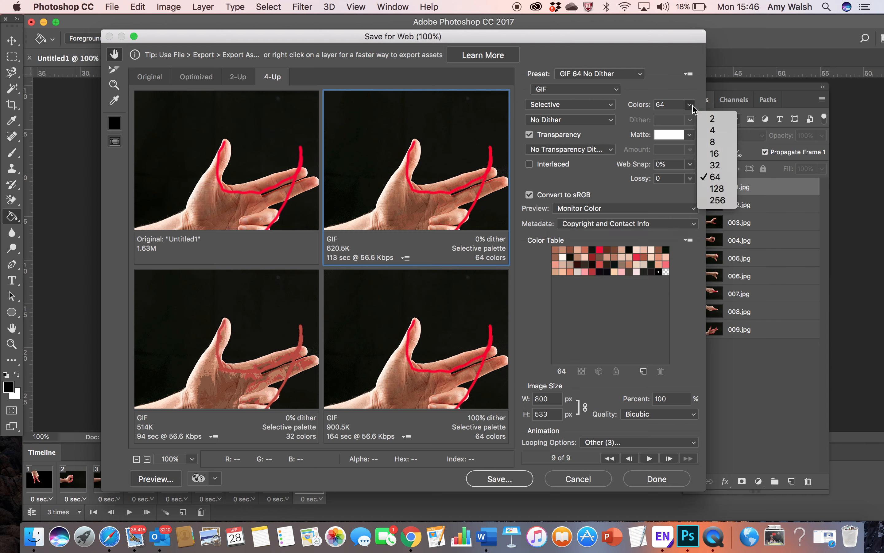
pyautogui.click(715, 154)
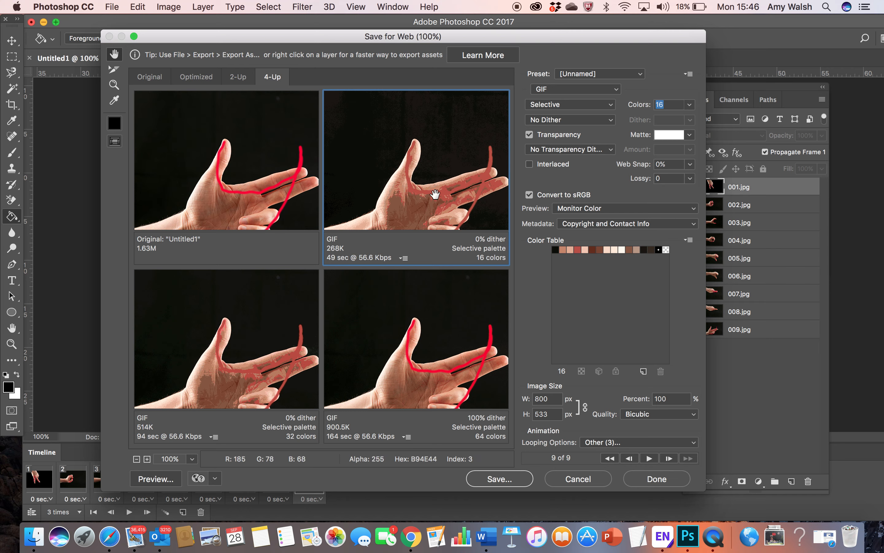
pyautogui.click(690, 105)
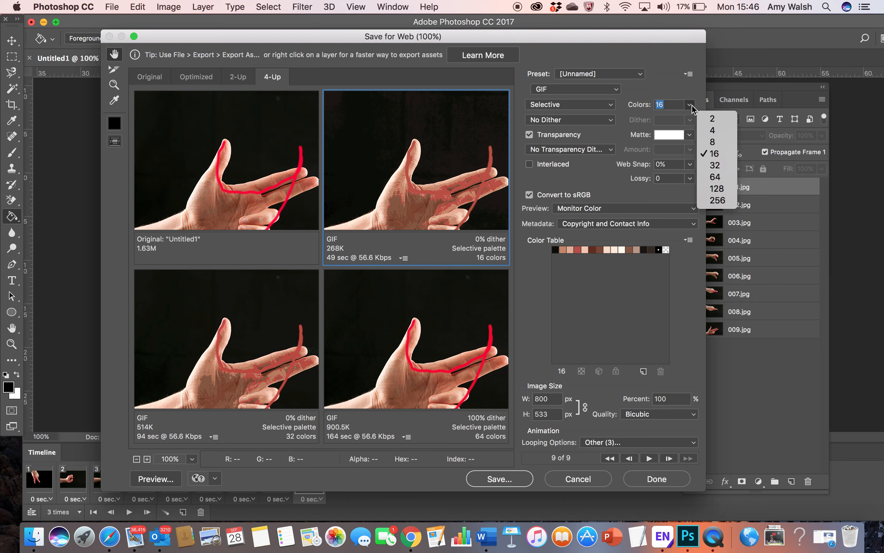
pyautogui.click(715, 126)
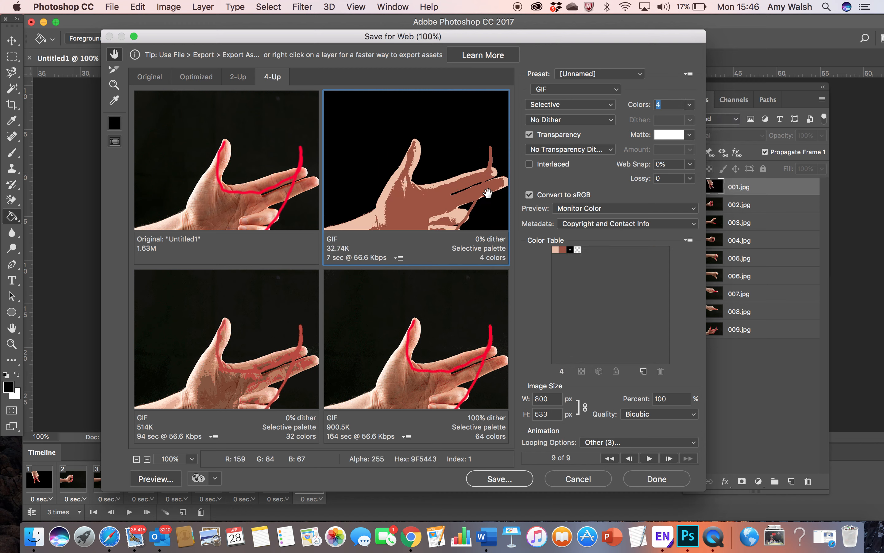
pyautogui.click(691, 107)
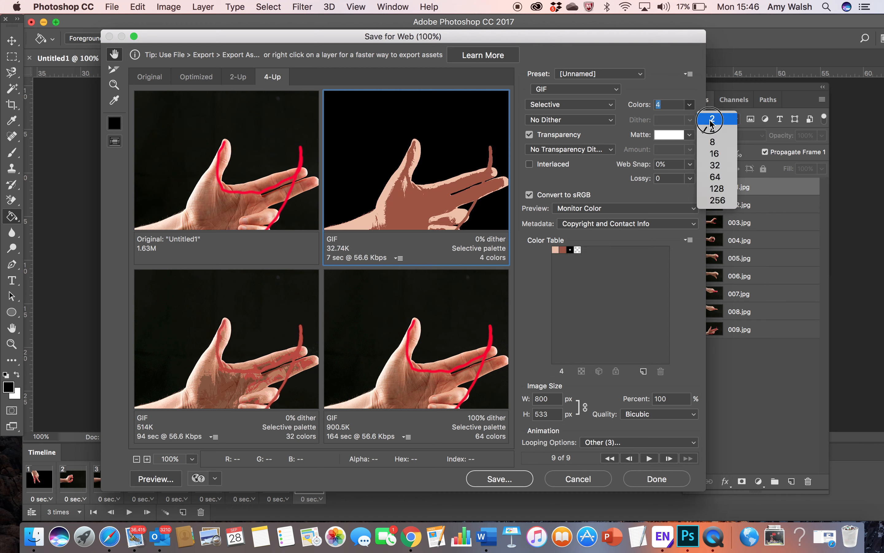
pyautogui.click(713, 114)
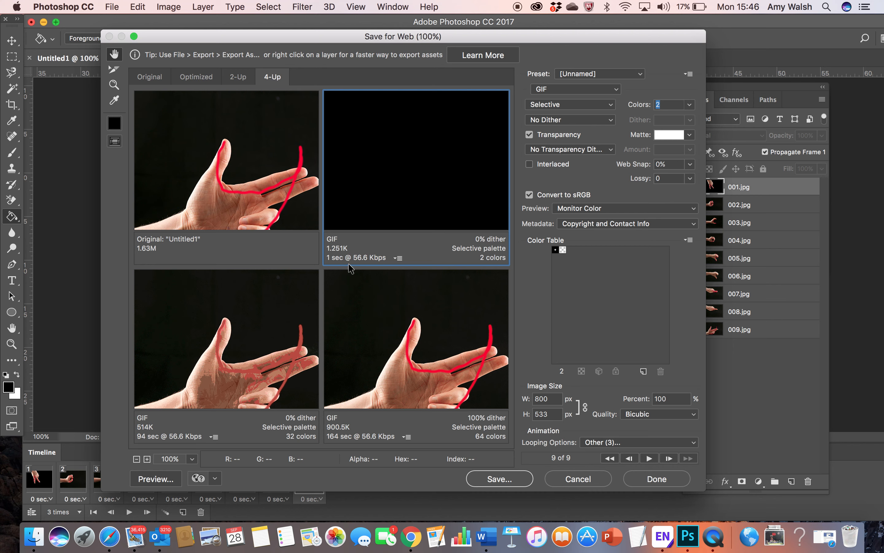
pyautogui.click(695, 106)
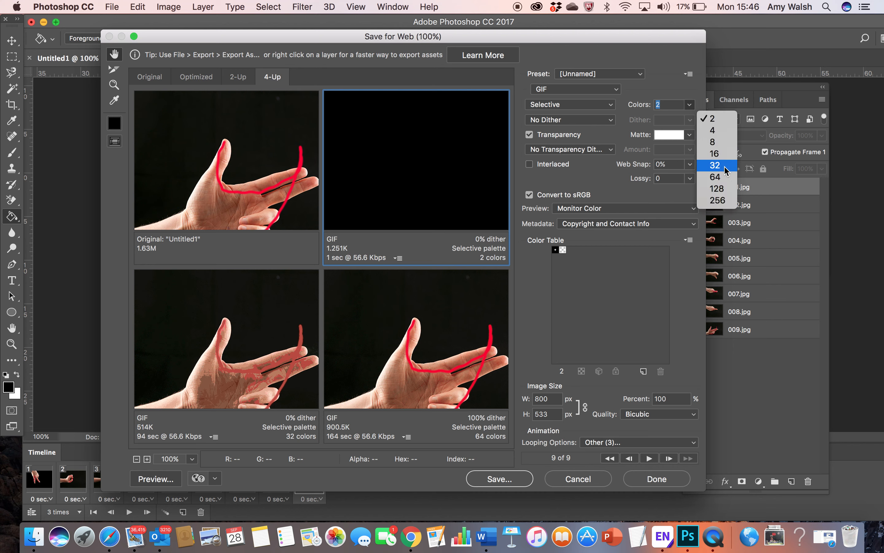
pyautogui.click(722, 201)
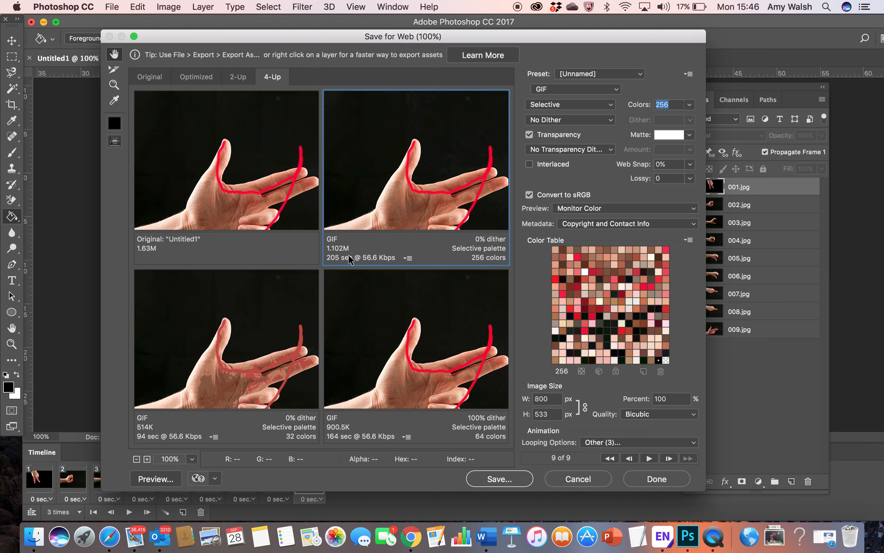
pyautogui.click(689, 105)
pyautogui.click(716, 165)
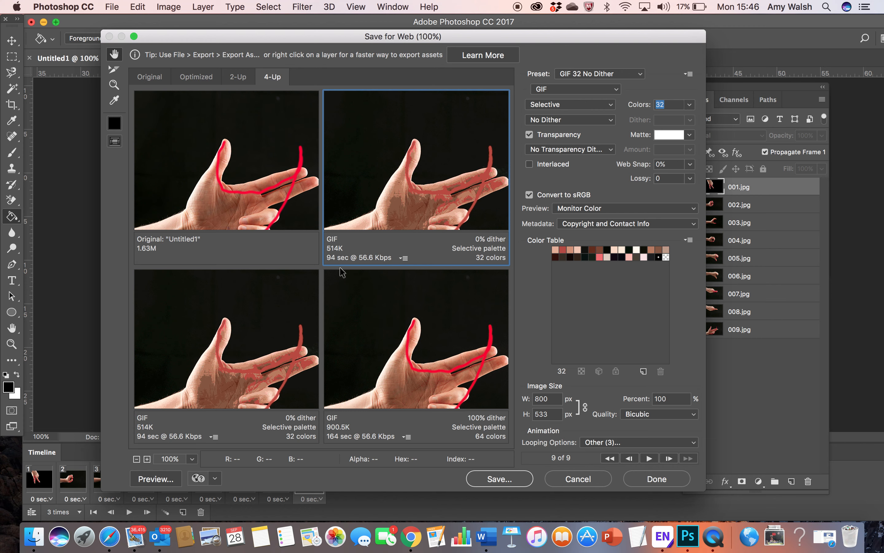
pyautogui.click(689, 106)
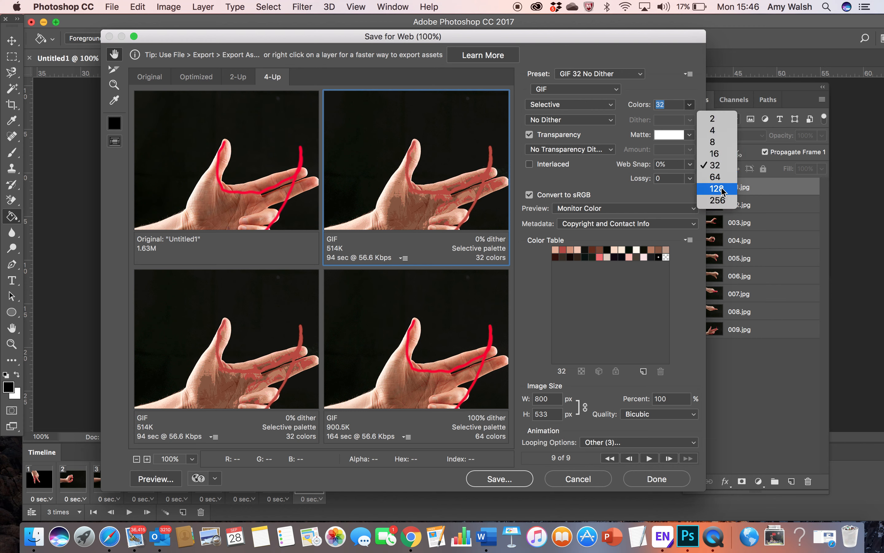
pyautogui.click(715, 176)
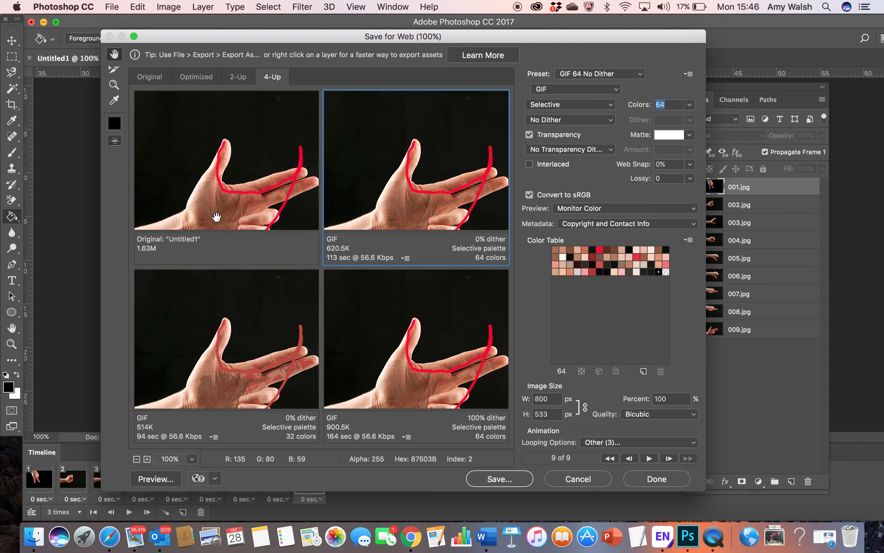
# - Save the optimized GIF to the Desktop as AnimatedHandWithText_64.gif
pyautogui.click(506, 482)
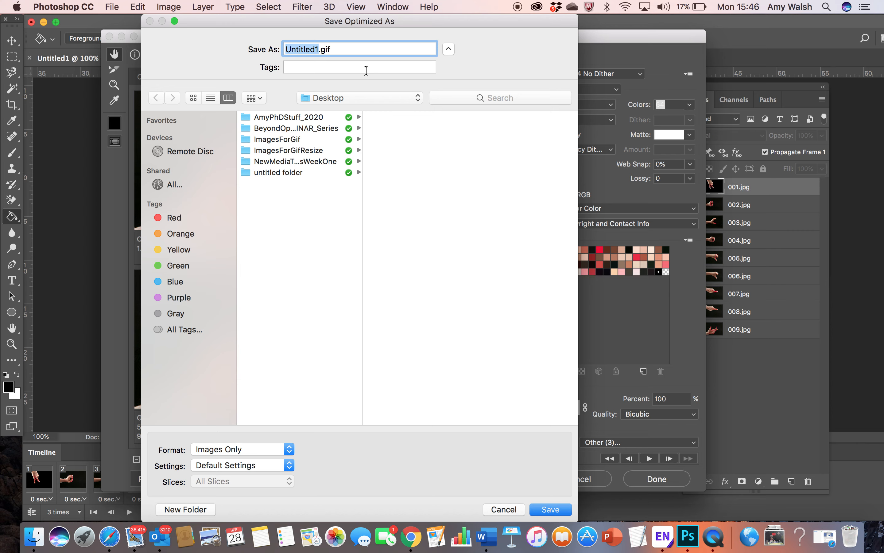
pyautogui.write('AnimatedHandWithTest')
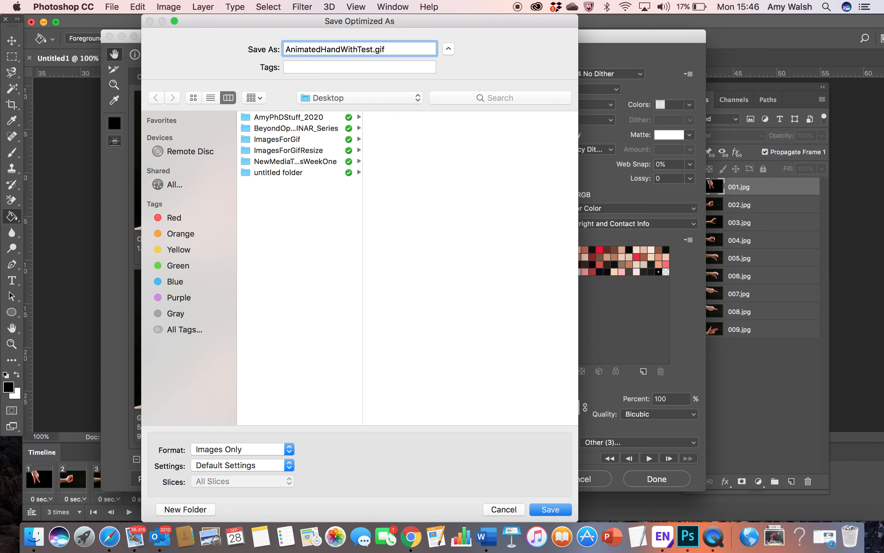
pyautogui.press('BackSpace')
pyautogui.press('BackSpace')
pyautogui.write('xt_64')
pyautogui.click(562, 513)
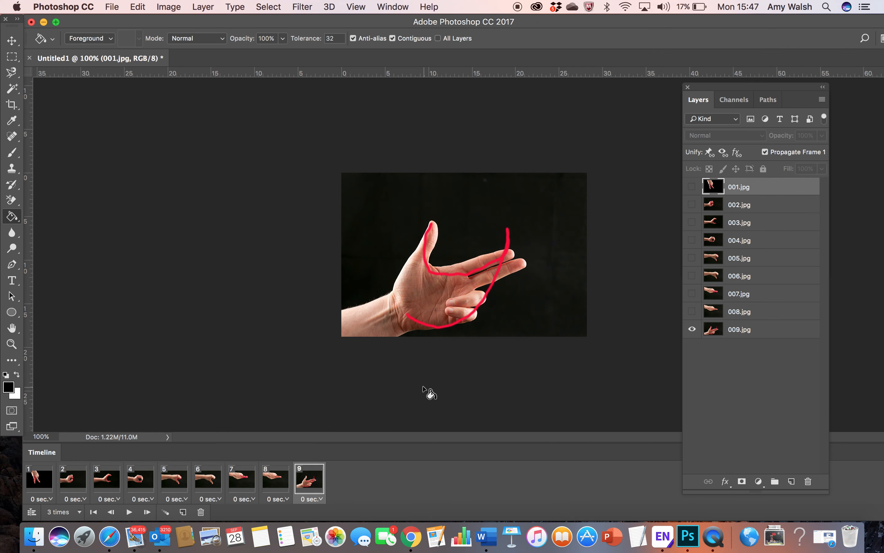
# - Locate AnimatedHandWithText_64.gif in the Desktop folder in Finder, open it in Chrome and watch the animation play full screen
pyautogui.click(36, 545)
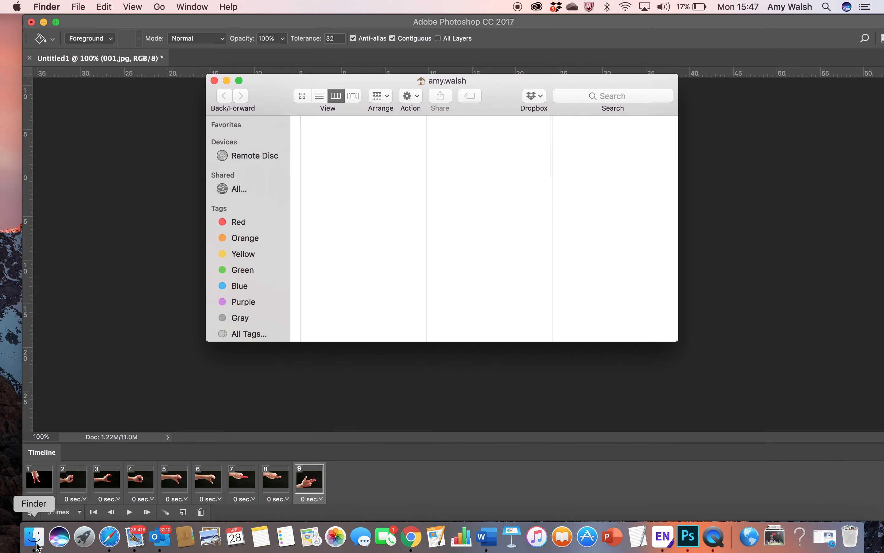
pyautogui.click(546, 155)
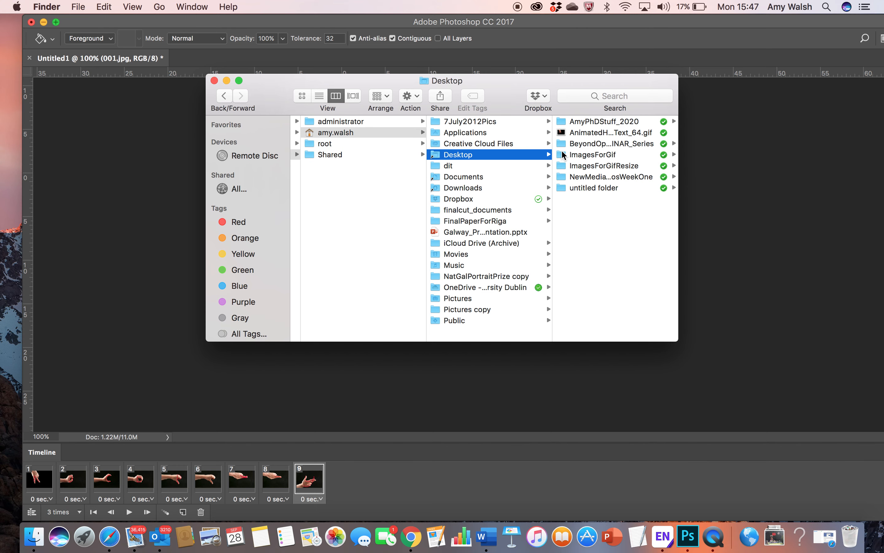
pyautogui.click(567, 132)
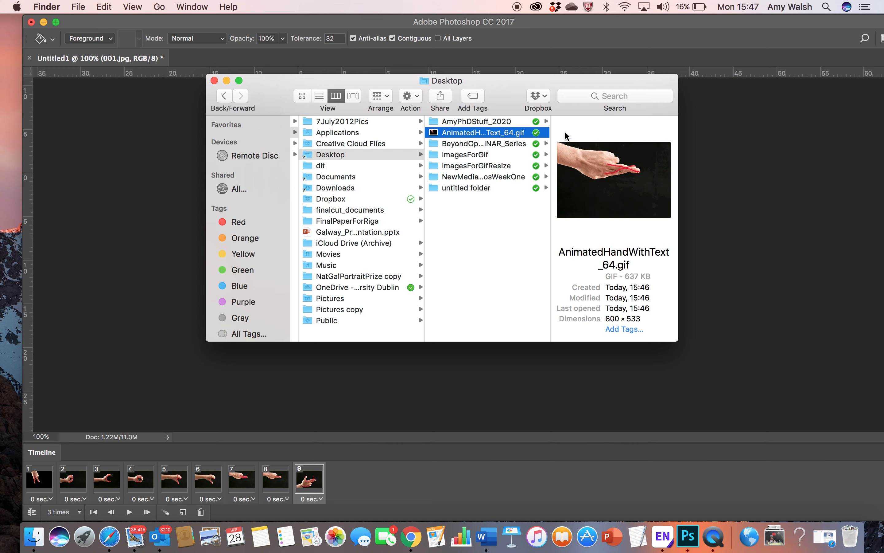
pyautogui.moveTo(431, 132); pyautogui.dragTo(409, 536)
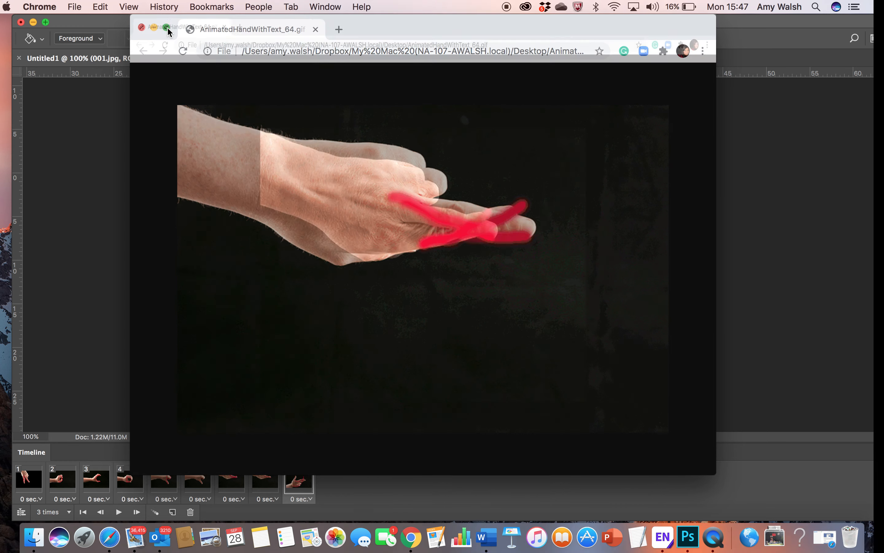
pyautogui.click(167, 27)
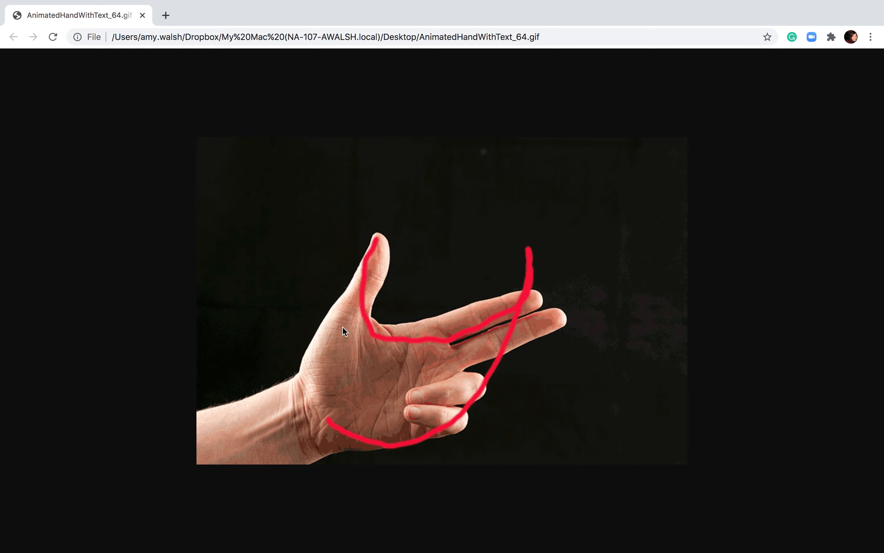
pyautogui.click(698, 37)
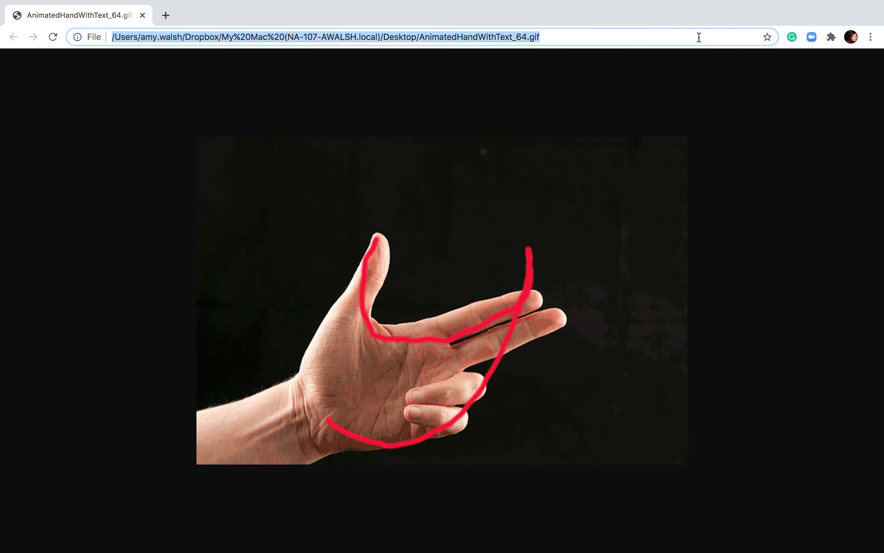
pyautogui.press('Escape')
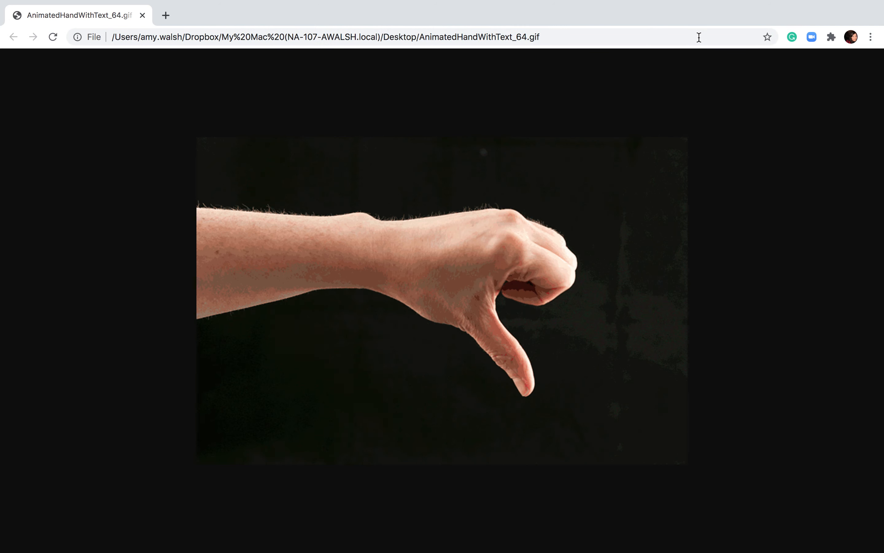
# - Close the Chrome window with the GIF and the Finder window, and return to the Photoshop document
pyautogui.moveTo(247, 3)
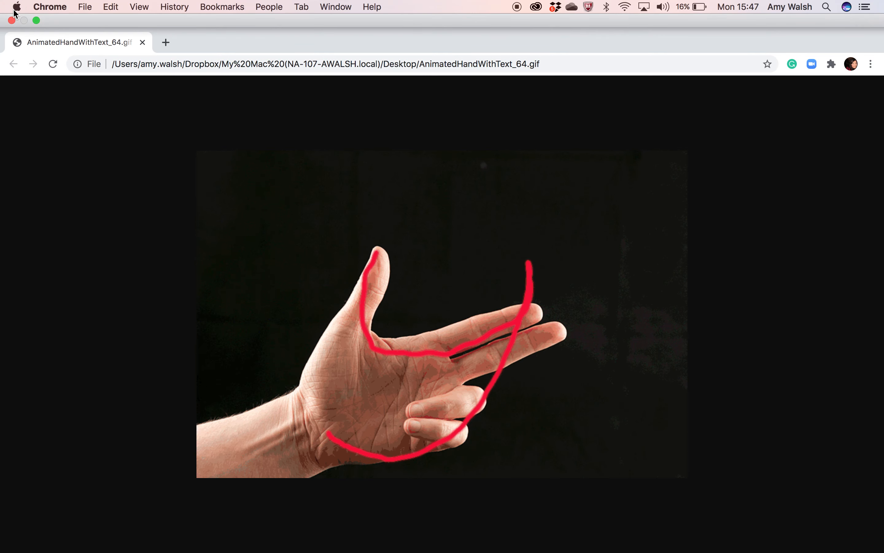
pyautogui.click(11, 20)
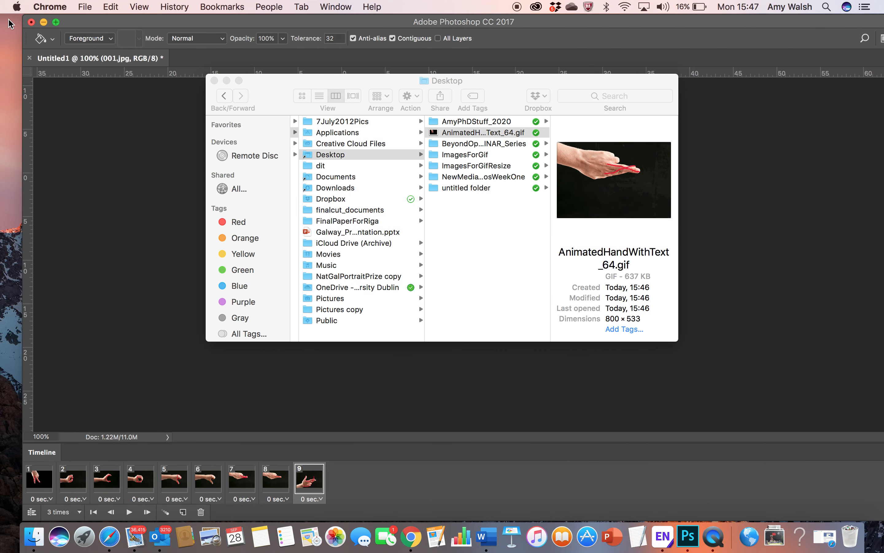
pyautogui.click(215, 82)
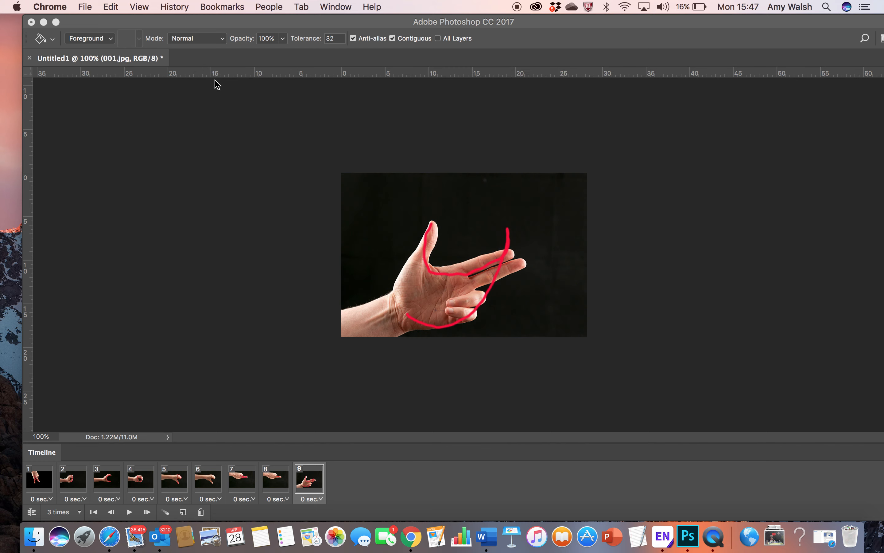
pyautogui.click(215, 22)
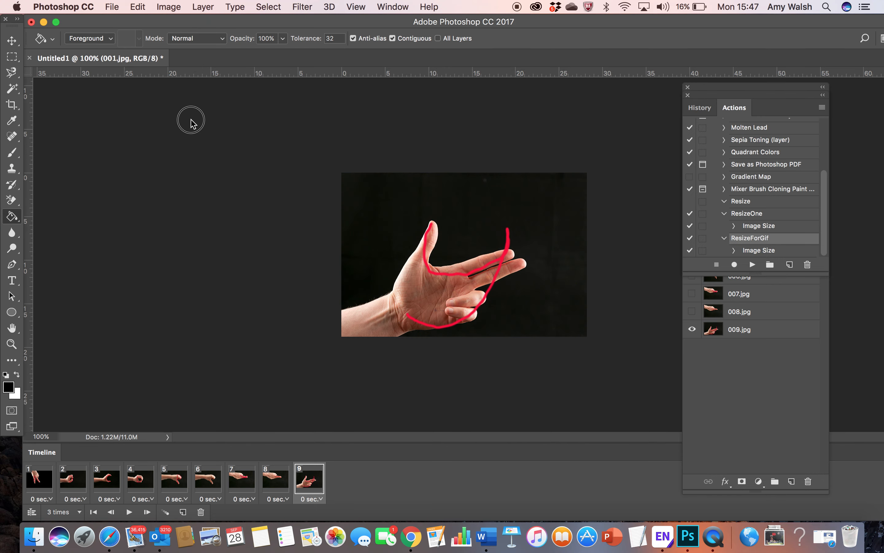